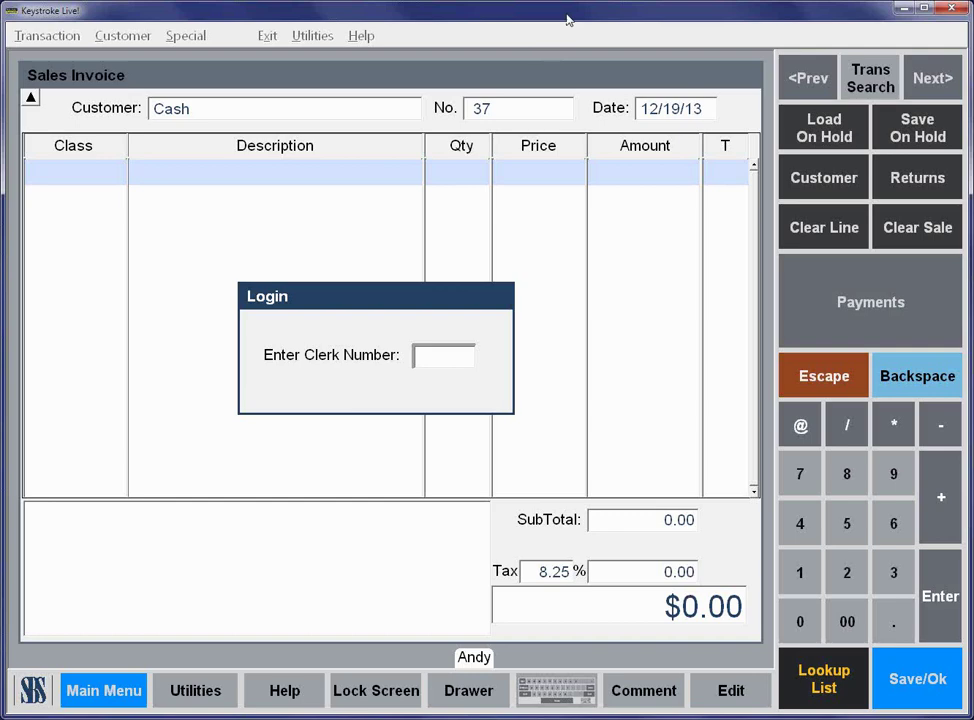
Step: Log in to the sales screen with the clerk number and exit to the program's opening login screen
type("1")
key("Return")
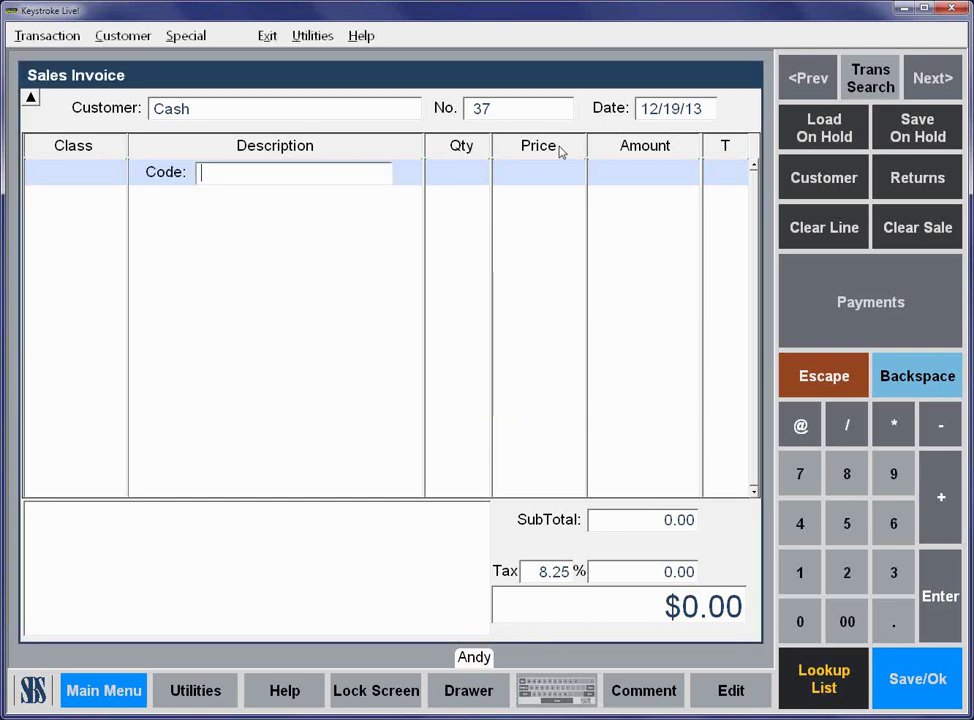
key("alt+x")
key("Return")
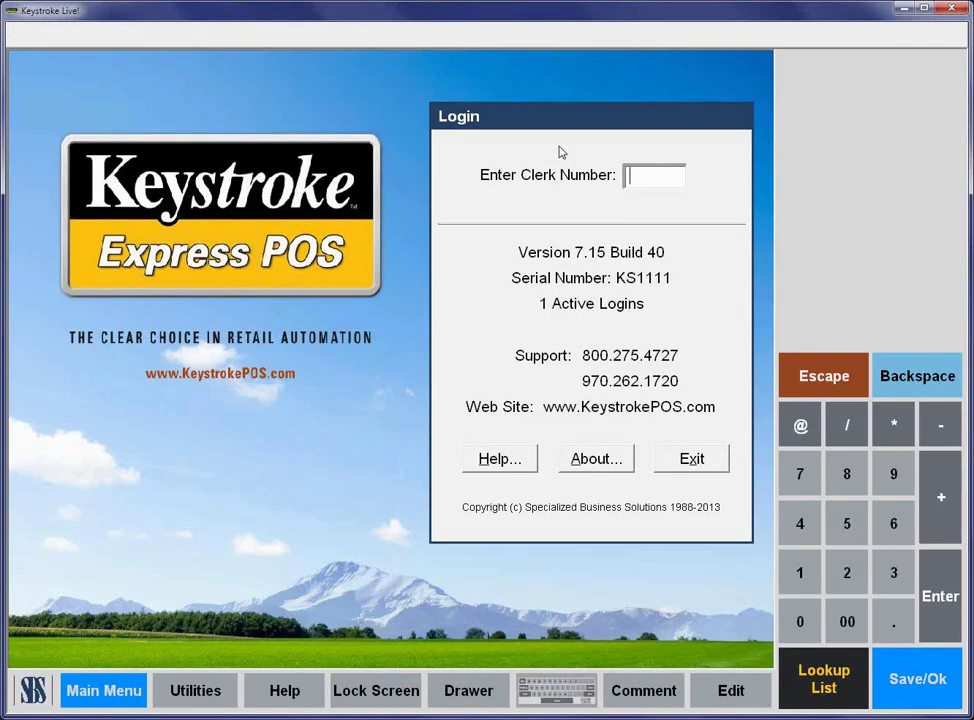
Step: Log in again with the clerk number and switch from the sales invoice to Configure Settings
type("1")
key("Return")
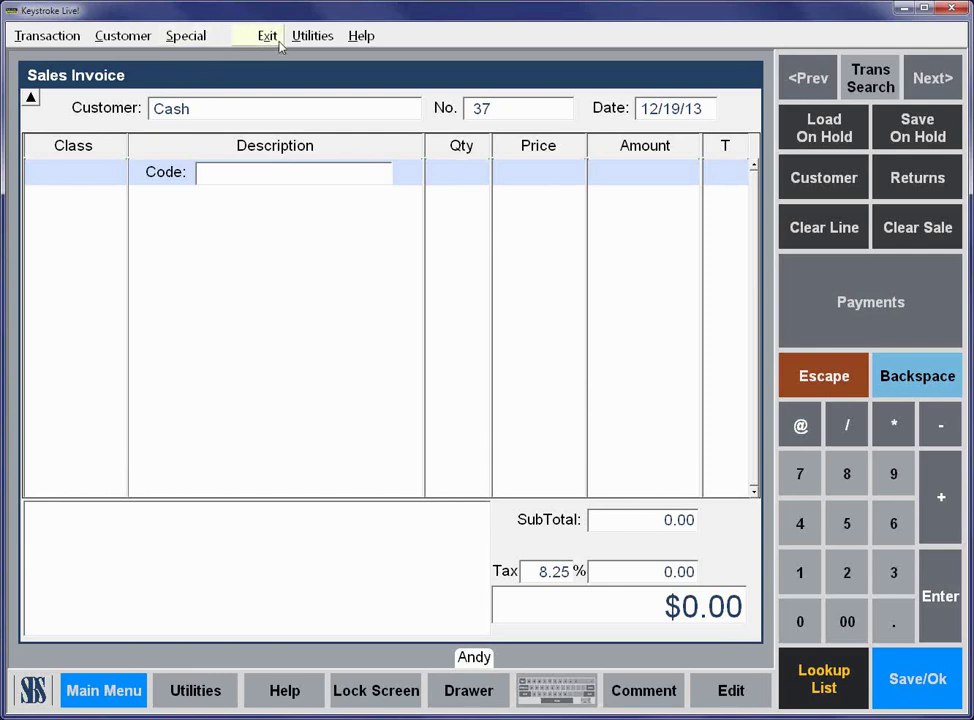
left_click(104, 695)
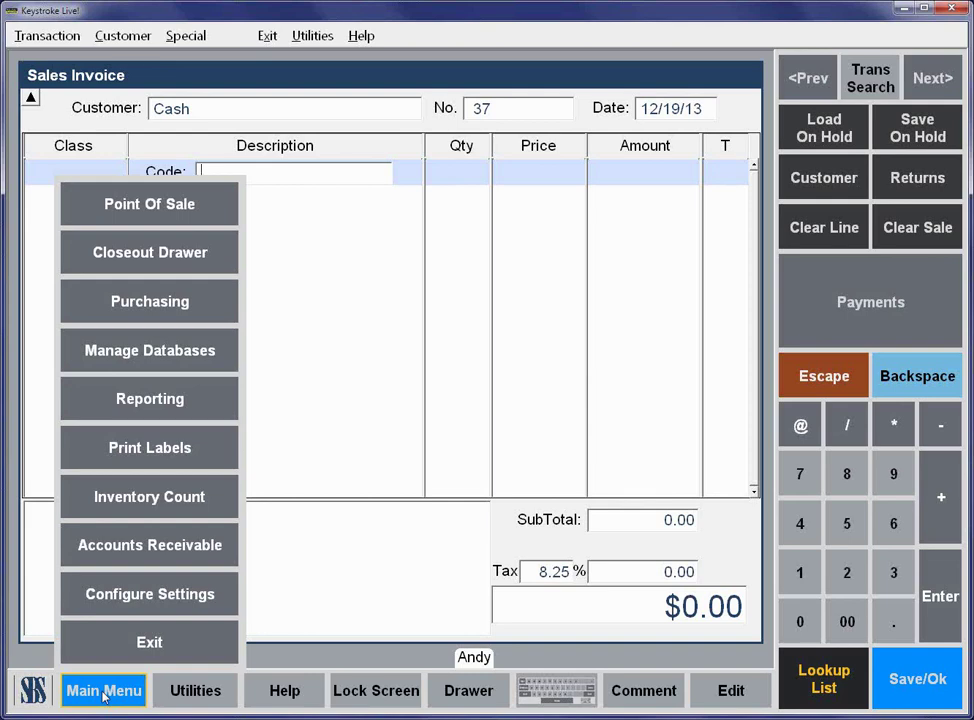
left_click(147, 597)
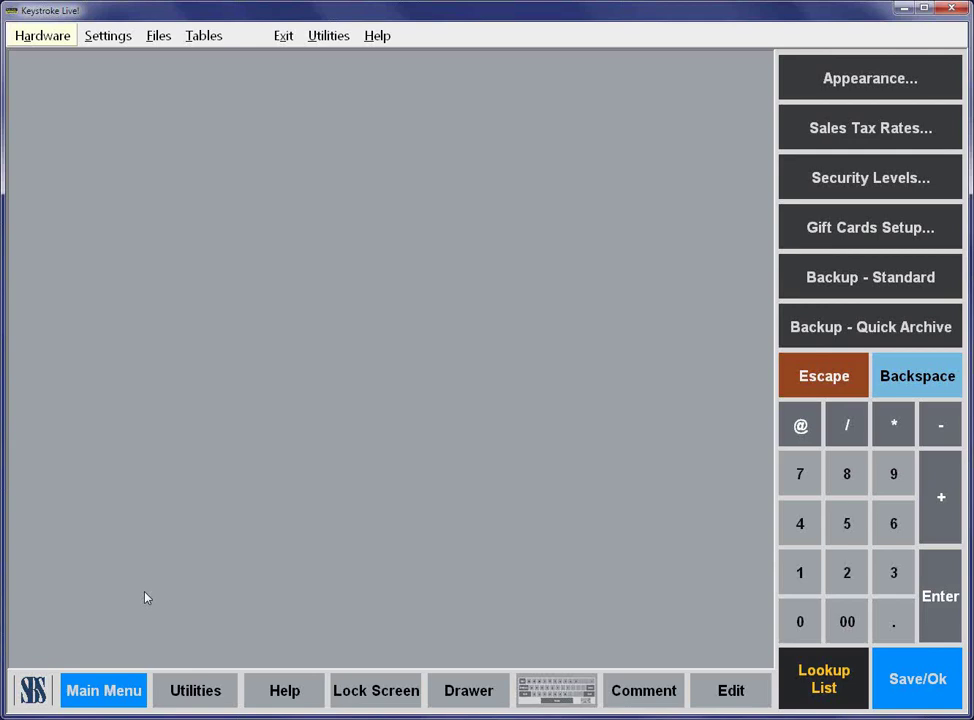
left_click(44, 38)
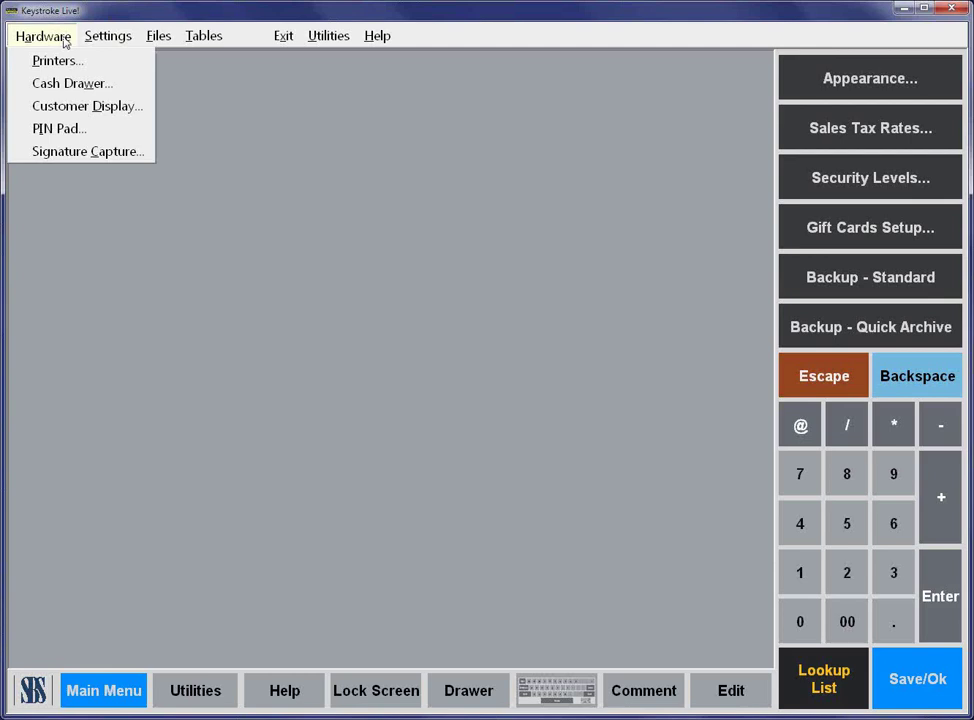
left_click(63, 40)
left_click(44, 36)
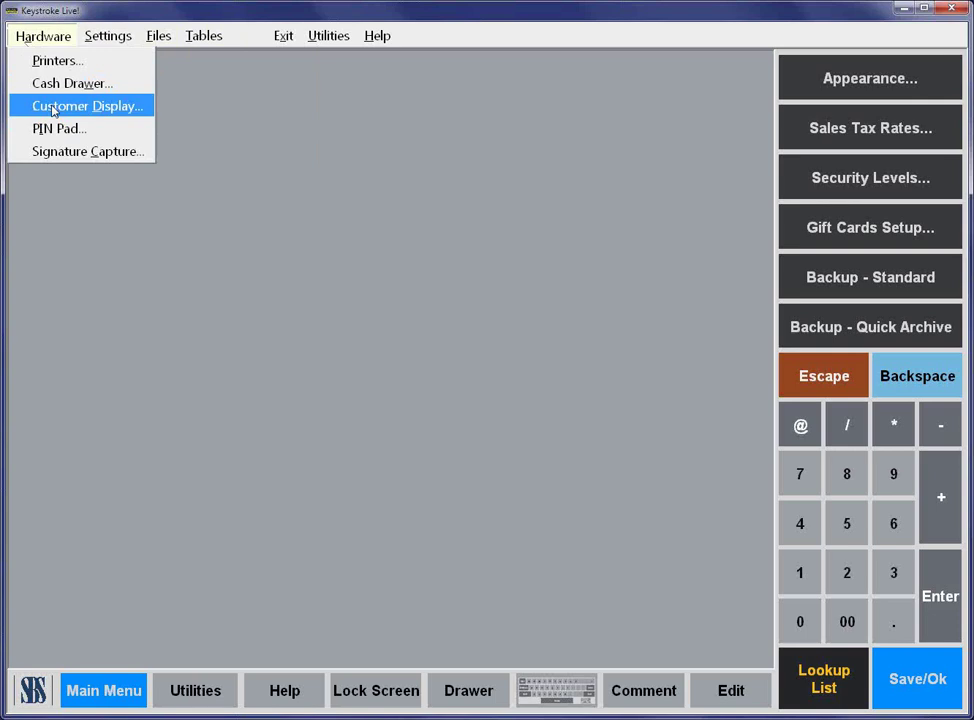
mouse_move(100, 40)
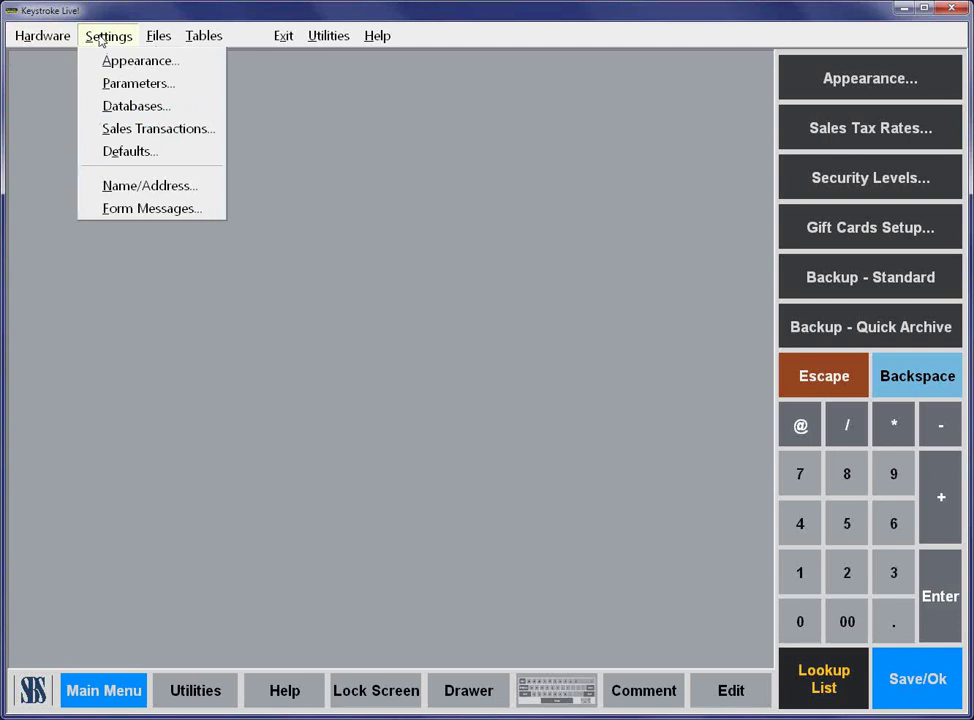
Step: View the Taxable formula of the Deposit tax district and close the tax windows without changes
left_click(204, 36)
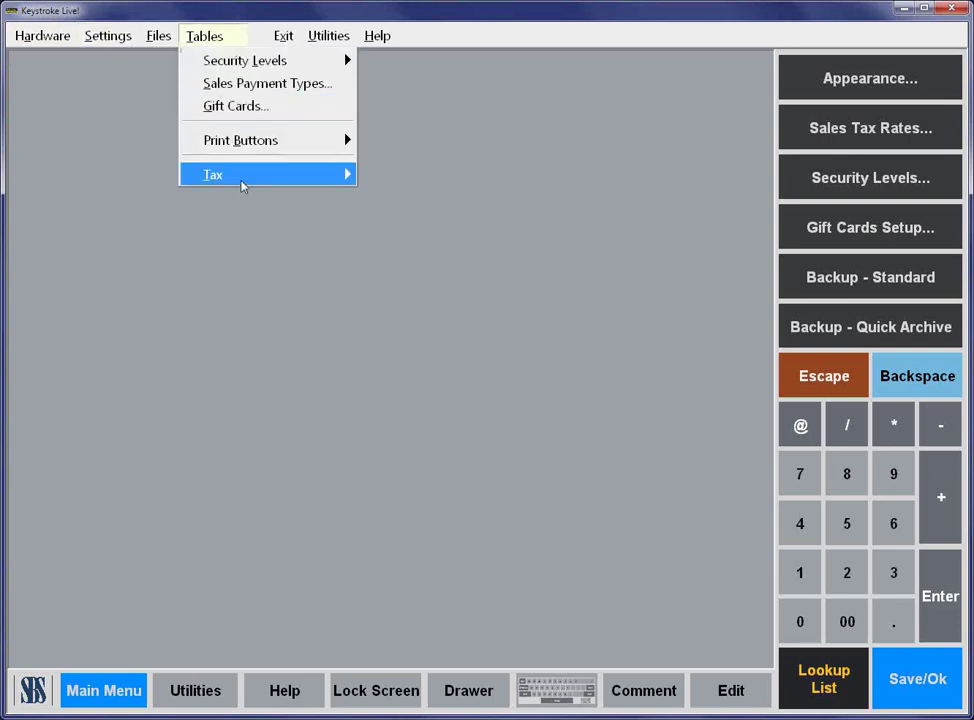
mouse_move(243, 185)
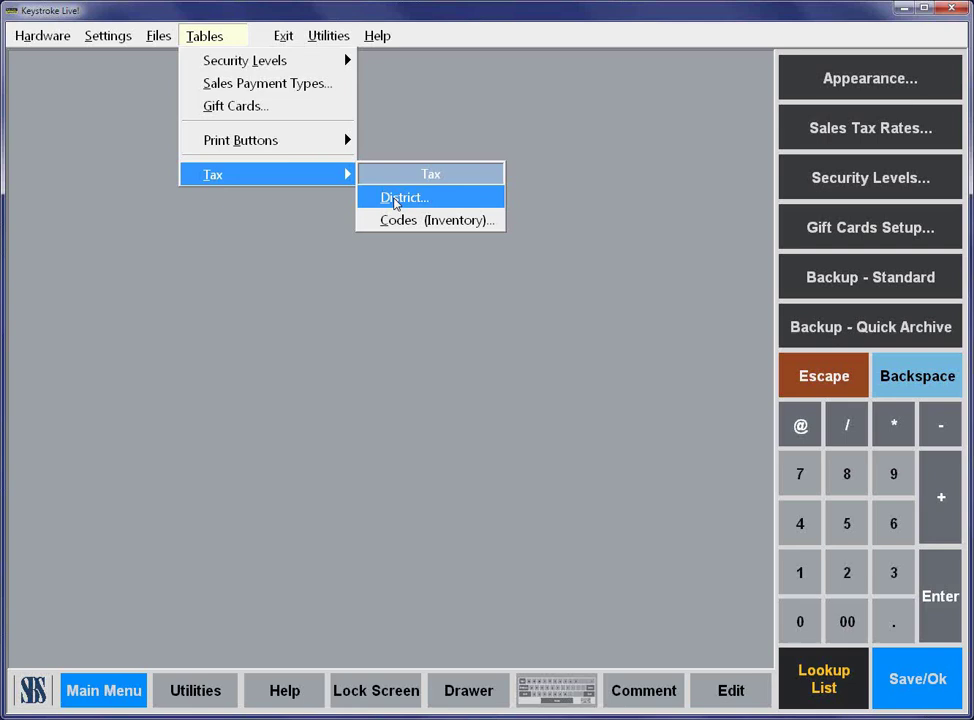
left_click(395, 199)
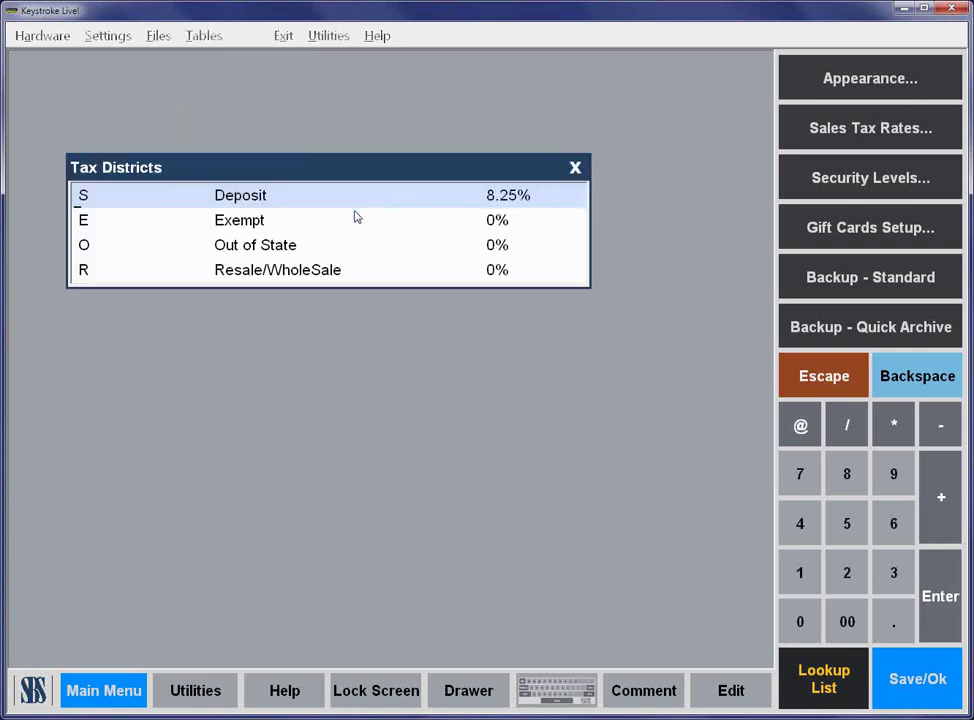
double_click(341, 207)
double_click(591, 300)
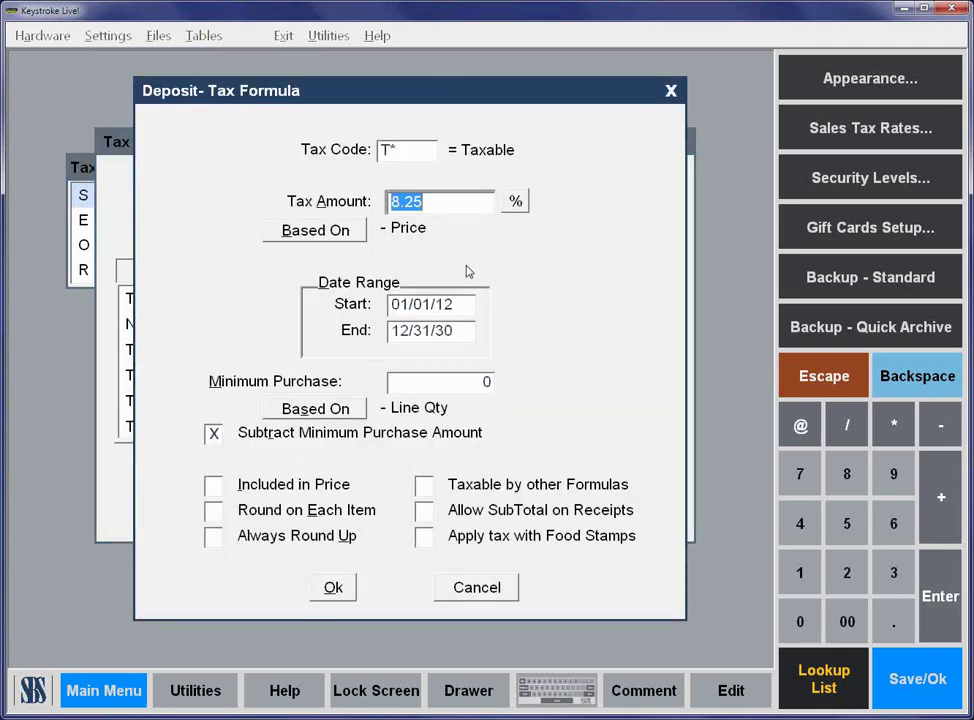
key("Escape")
key("Escape")
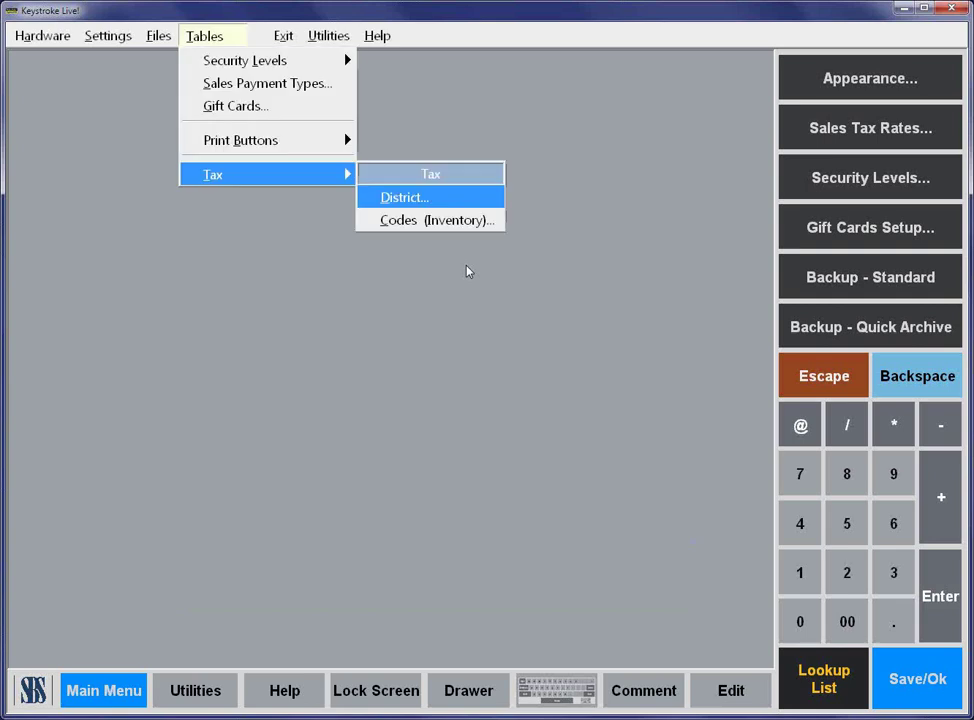
Step: Return to the Sales Manager and look at the transaction types offered for editing, viewing and printing
left_click(285, 36)
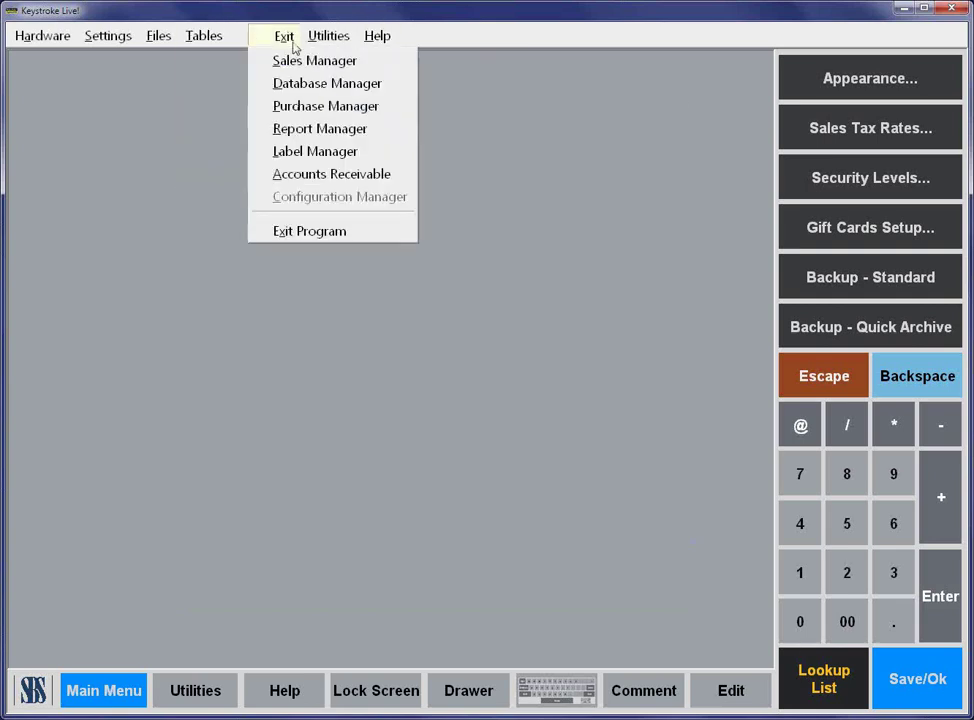
left_click(298, 63)
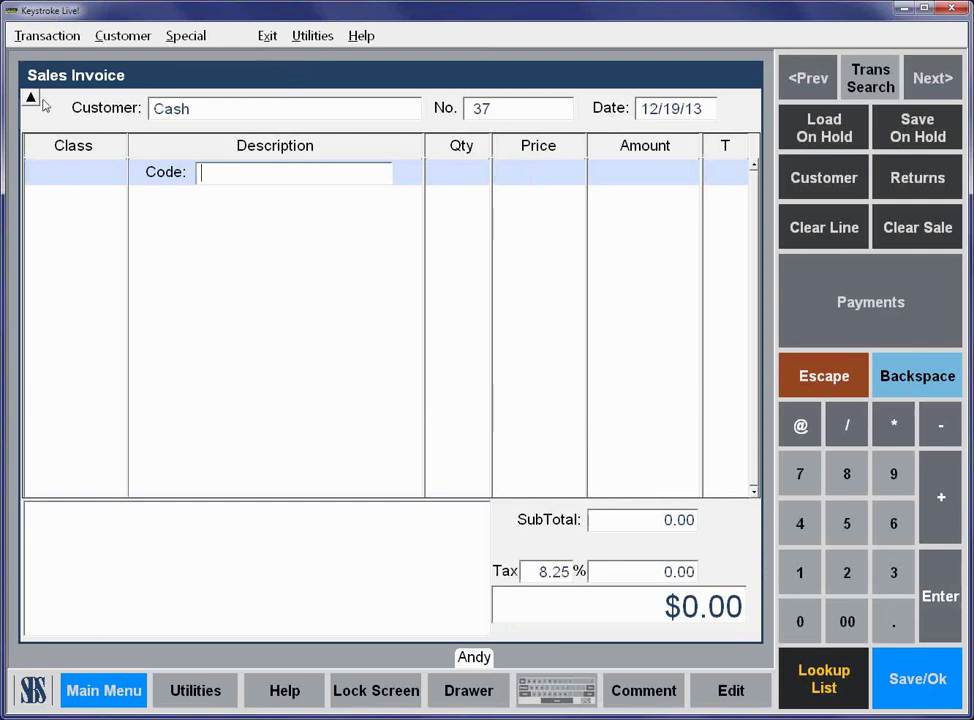
left_click(43, 44)
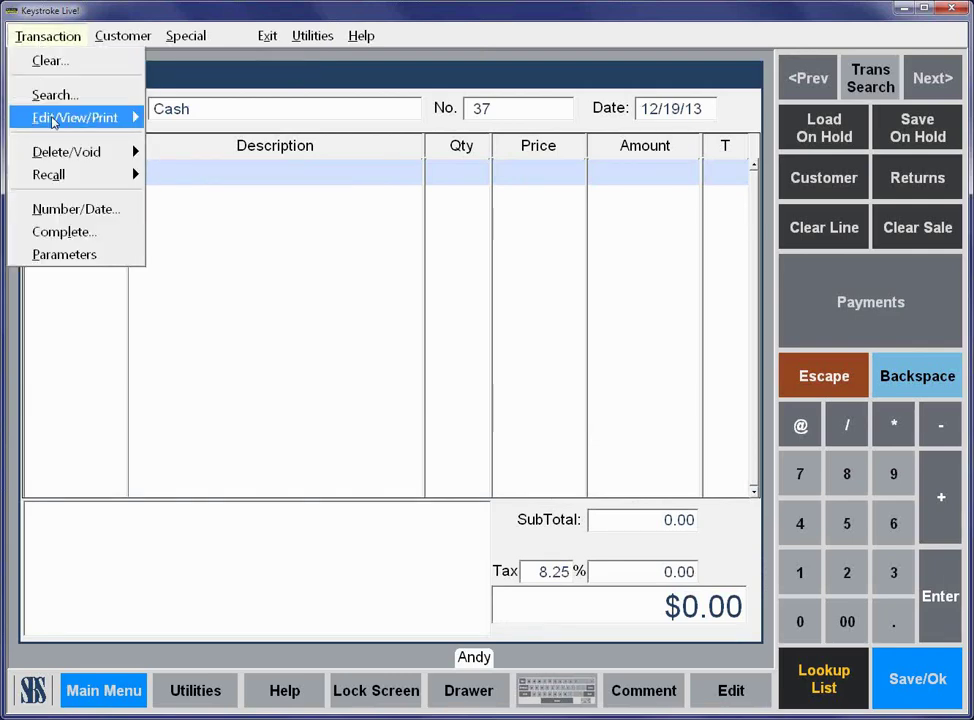
mouse_move(45, 117)
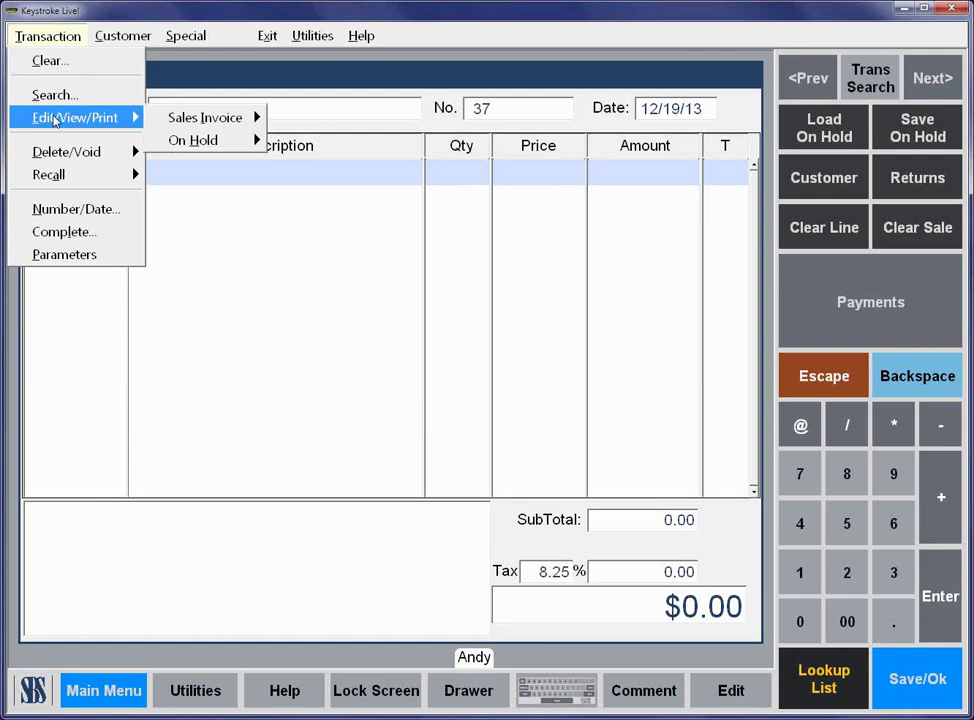
left_click(208, 118)
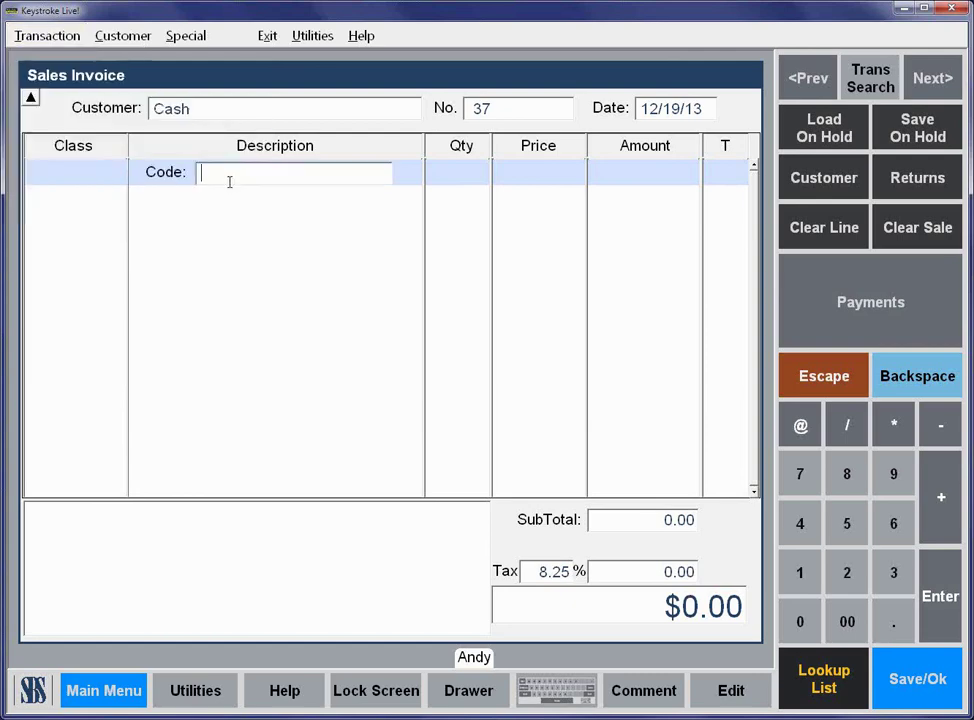
Step: Add the item with code 23 to the sales invoice and start completing the sale
type("23")
key("Return")
key("Return")
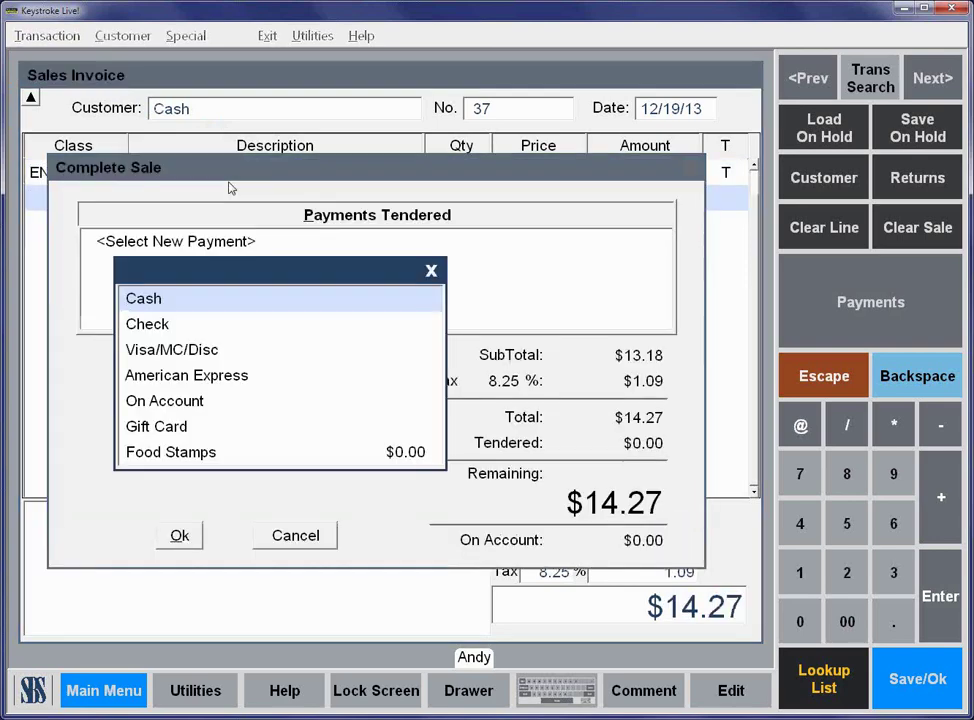
Step: Tender the full amount in cash and output the sale as an Invoice, closing its report view
key("Return")
key("Return")
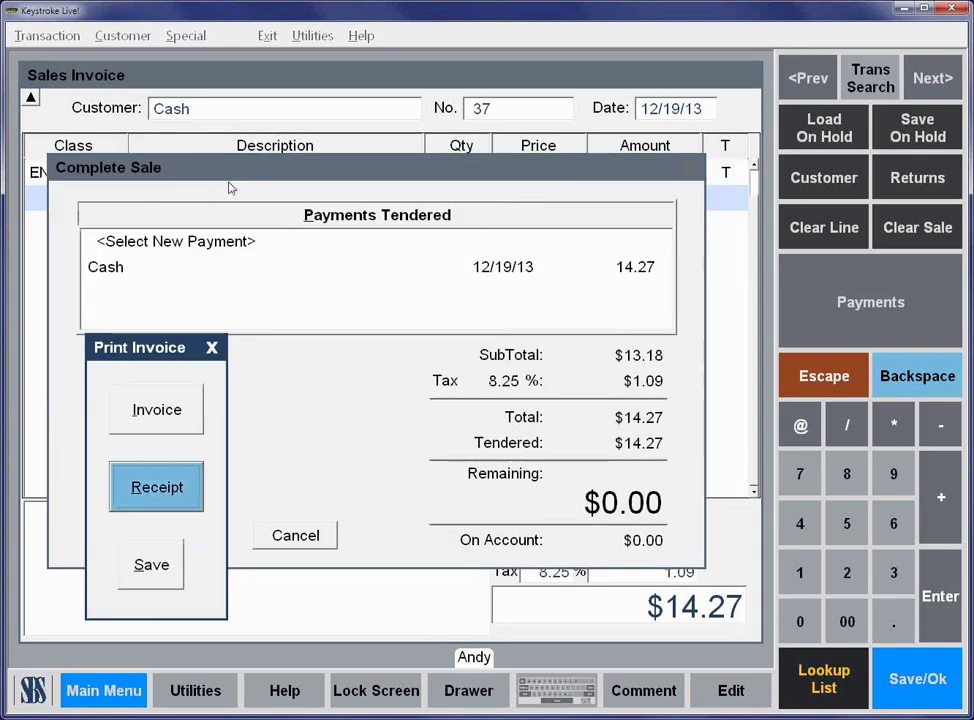
key("i")
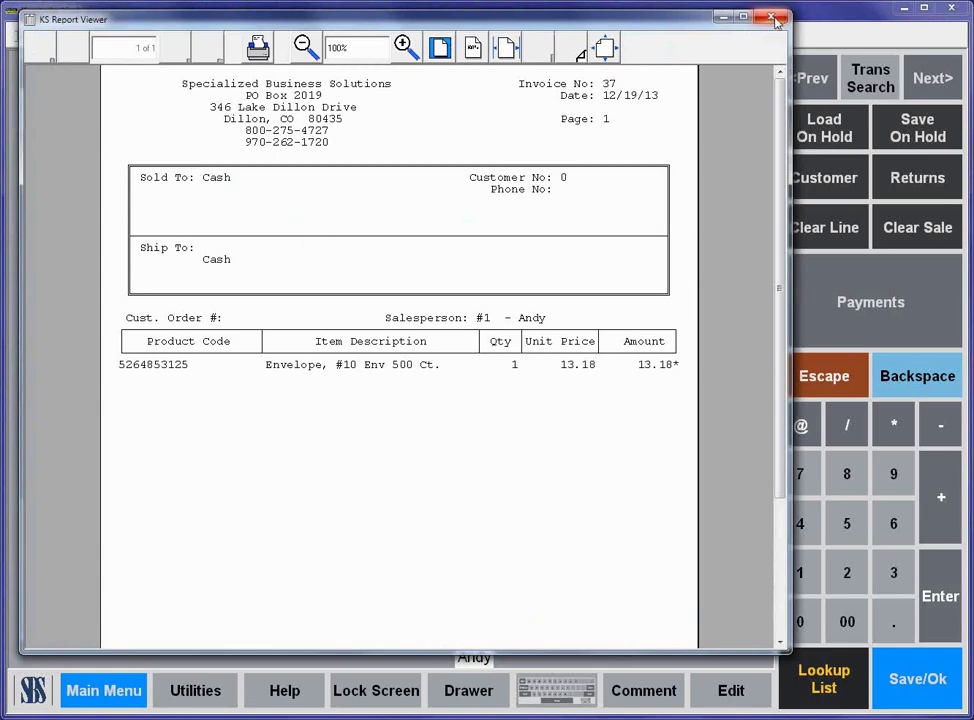
left_click(775, 19)
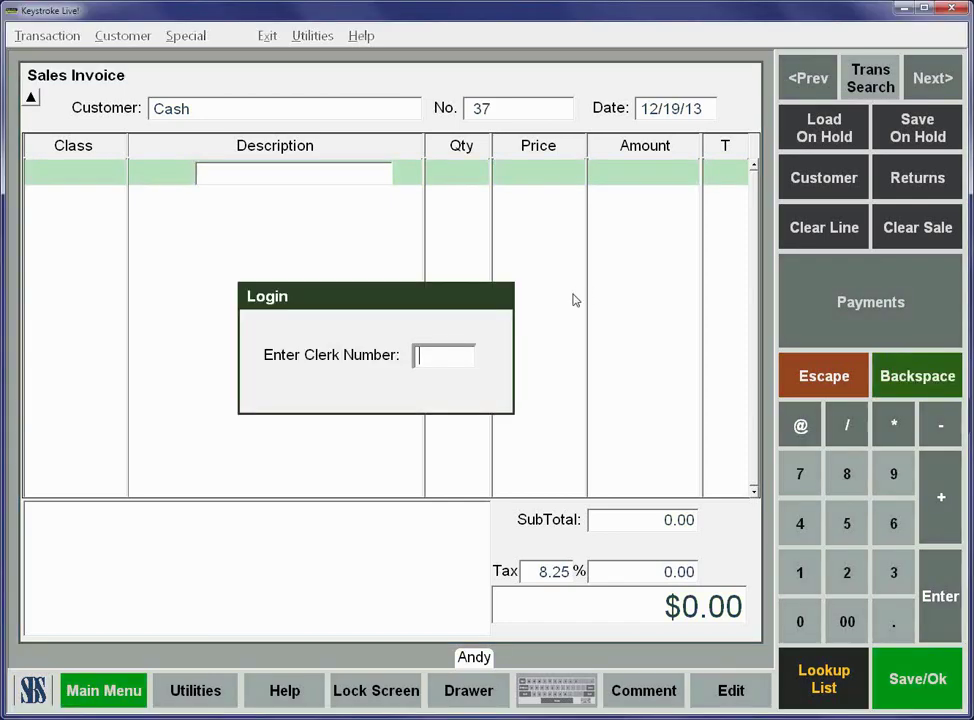
Step: Log in to the green-themed edition with the clerk number and review its transaction types for editing, viewing and printing
type("1")
key("Return")
key("alt")
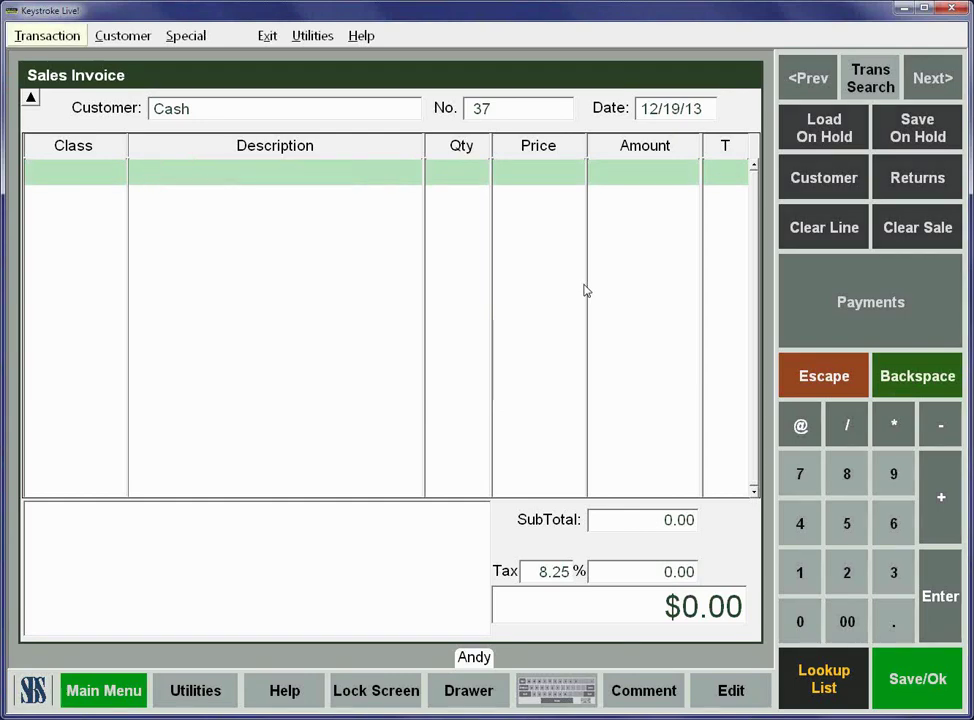
key("Down")
key("Down")
key("Right")
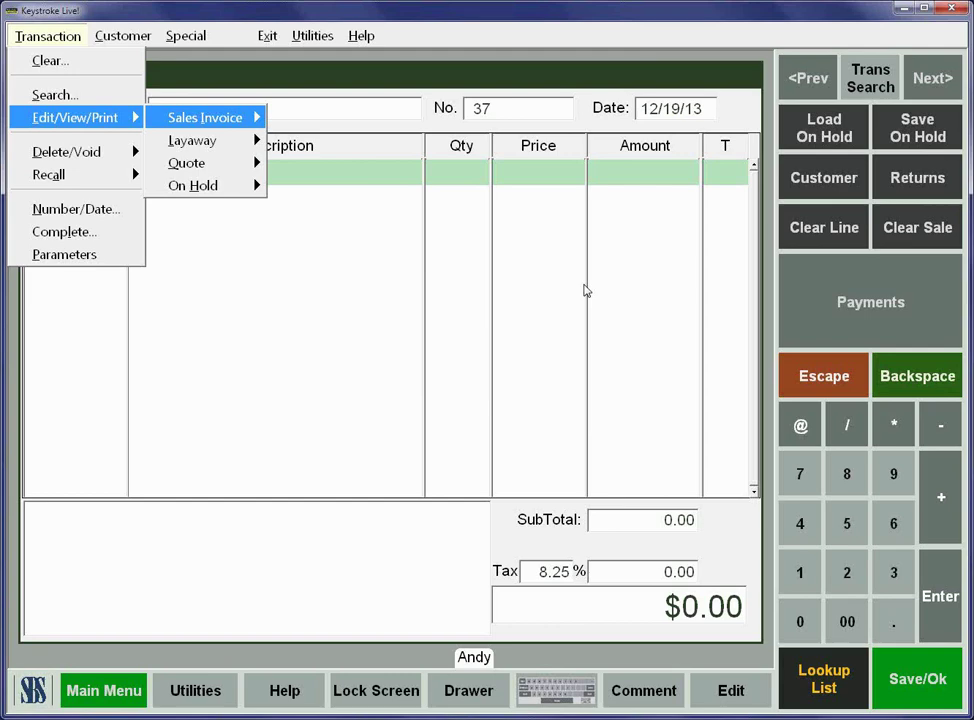
mouse_move(122, 37)
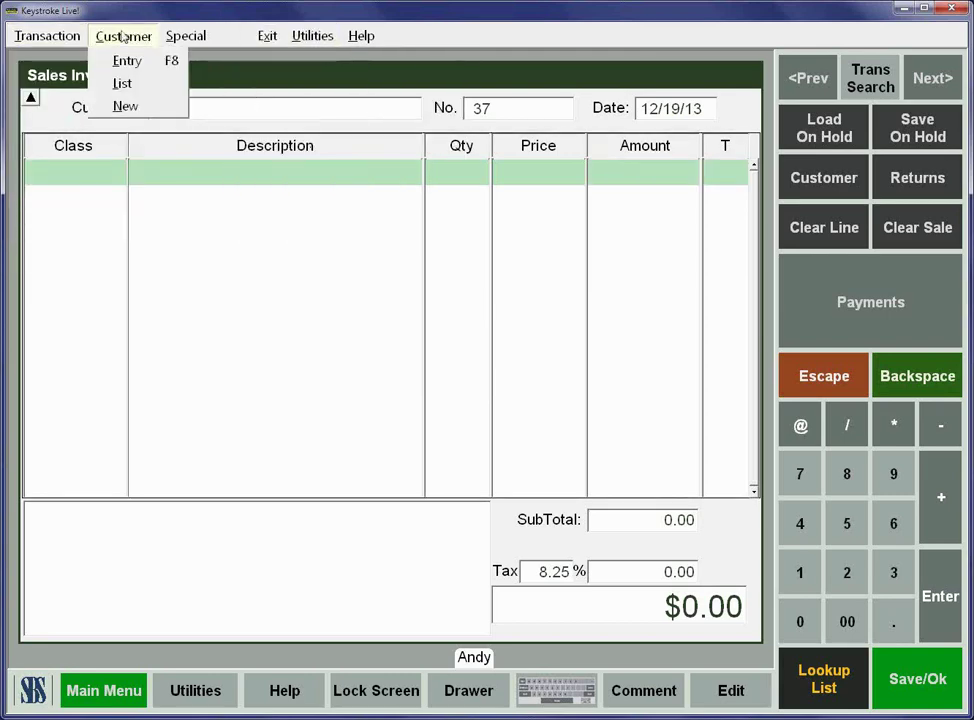
mouse_move(20, 37)
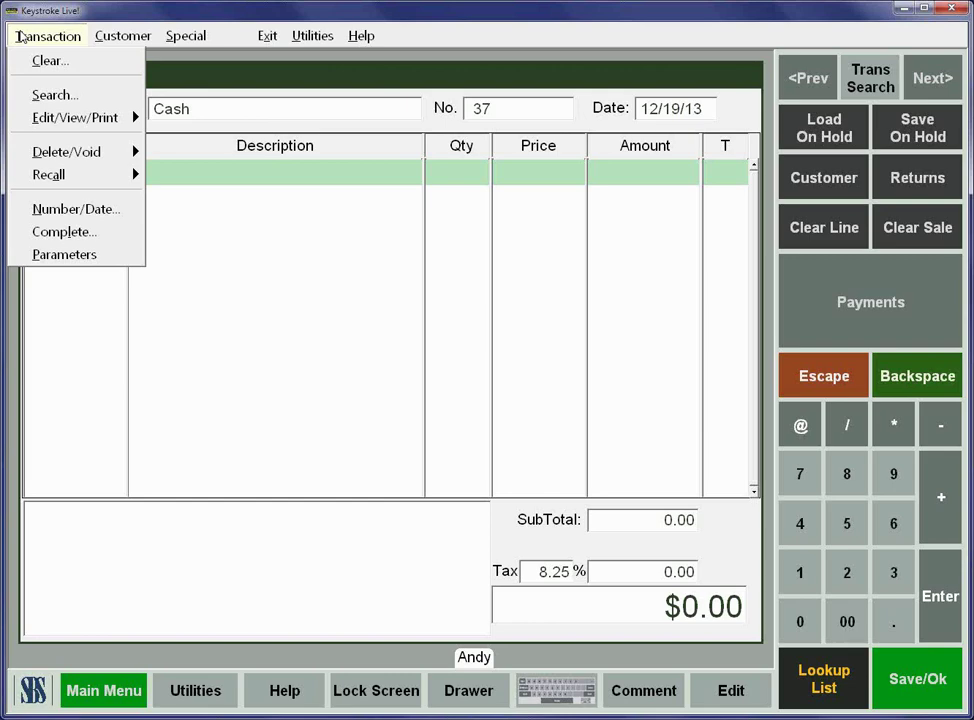
left_click(228, 93)
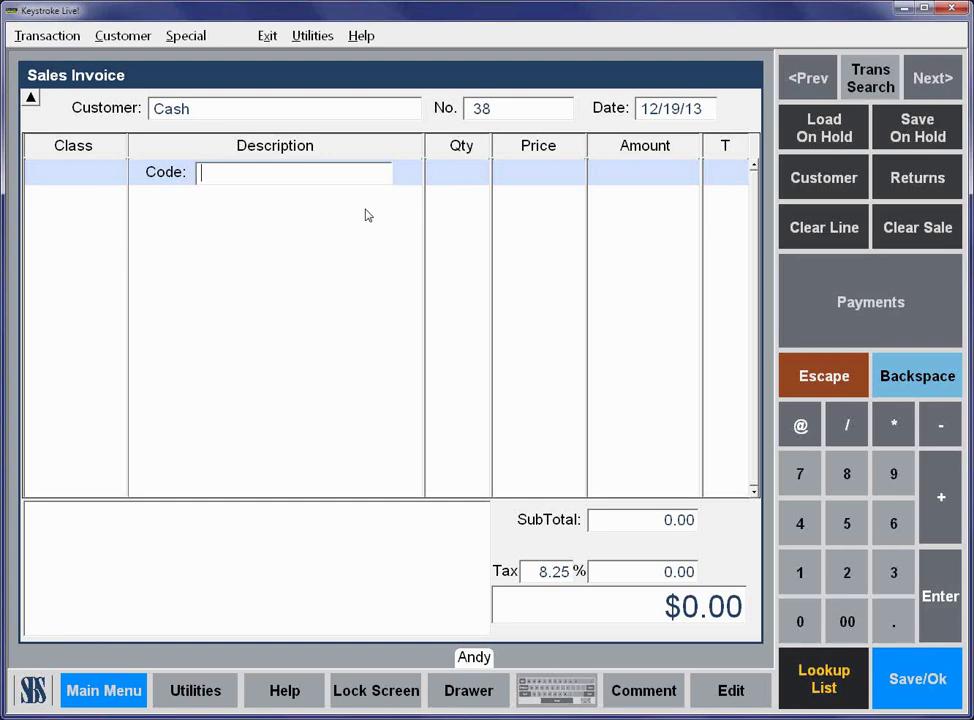
Step: Add Budweiser Beer - 6 pack from the inventory list to the invoice, confirming the buyer's age with a birthdate
key("Return")
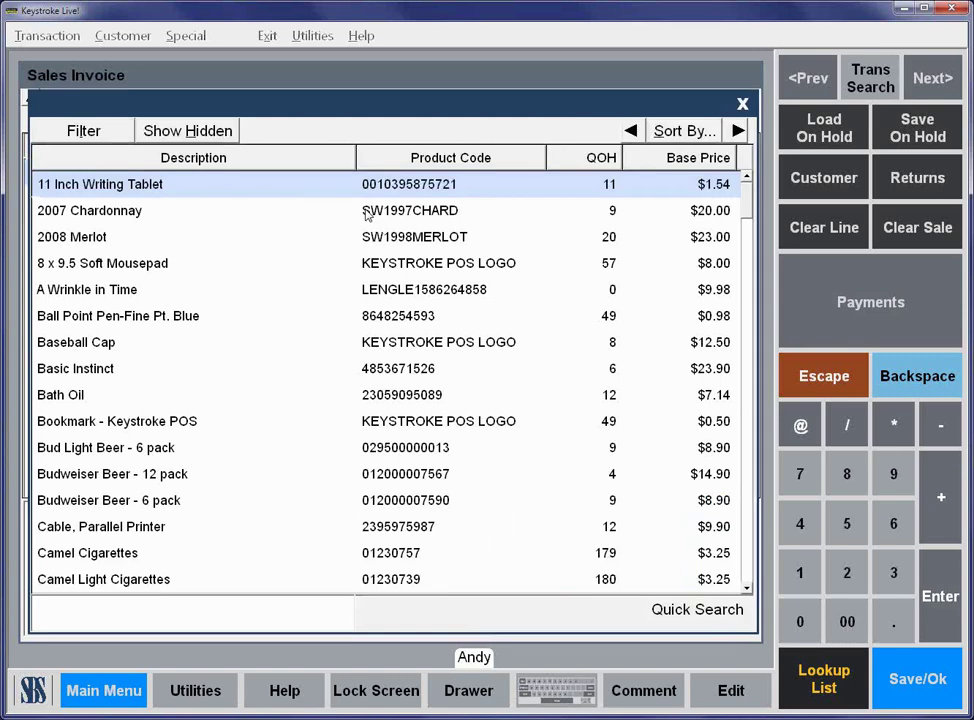
left_click(98, 505)
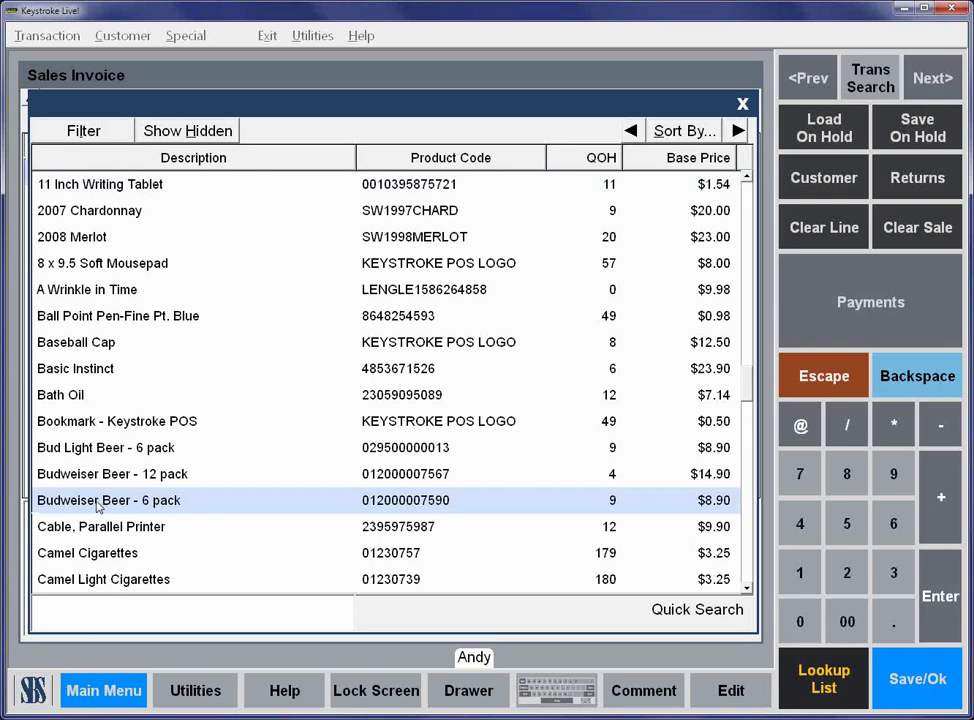
double_click(98, 503)
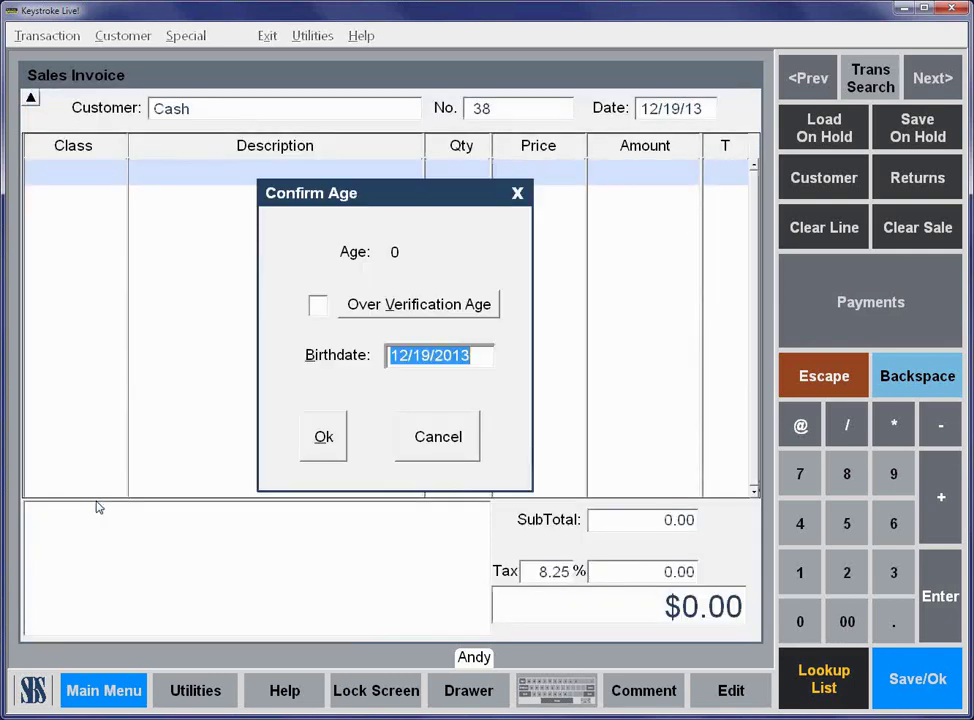
type("1/")
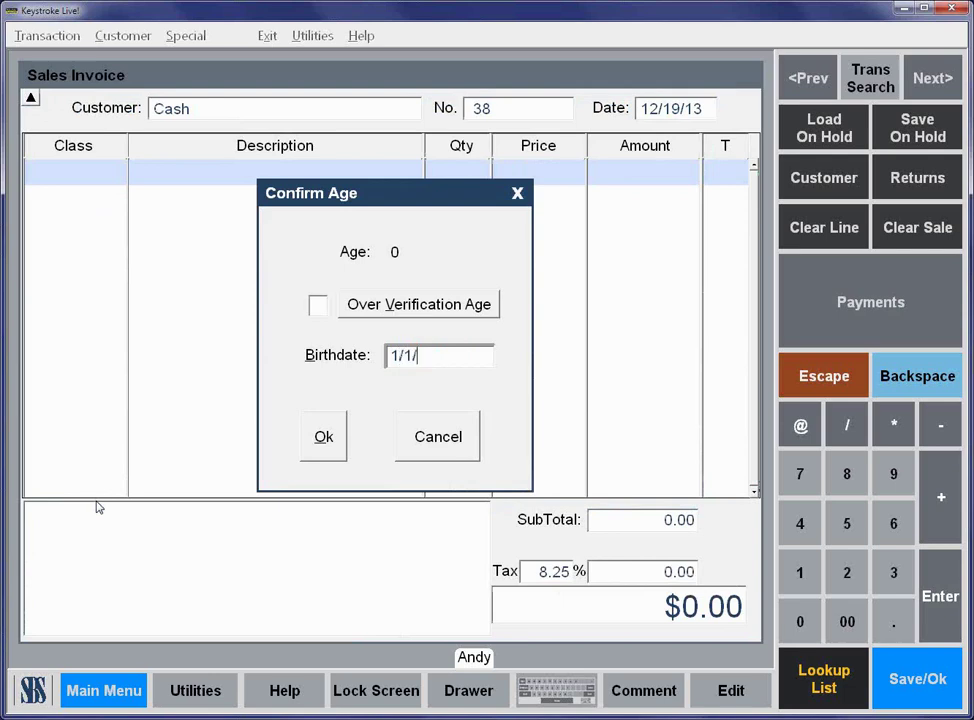
type("01/1980")
key("Tab")
key("Return")
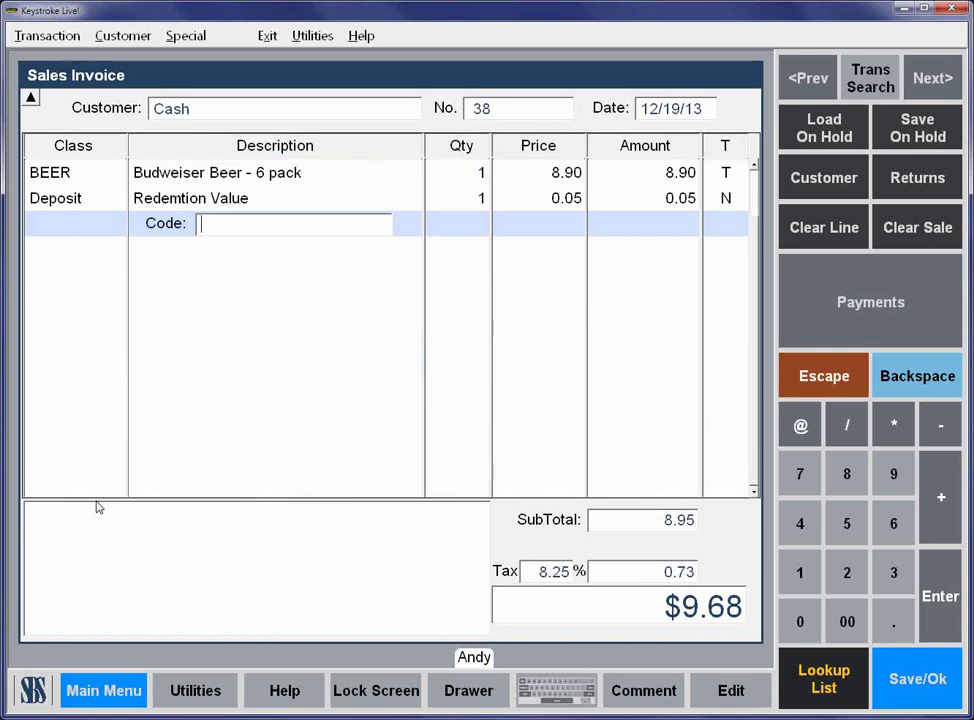
Step: Open the line detail of the Budweiser Beer - 6 pack invoice item and bring up its inventory record
key("Up")
key("Down")
key("Up")
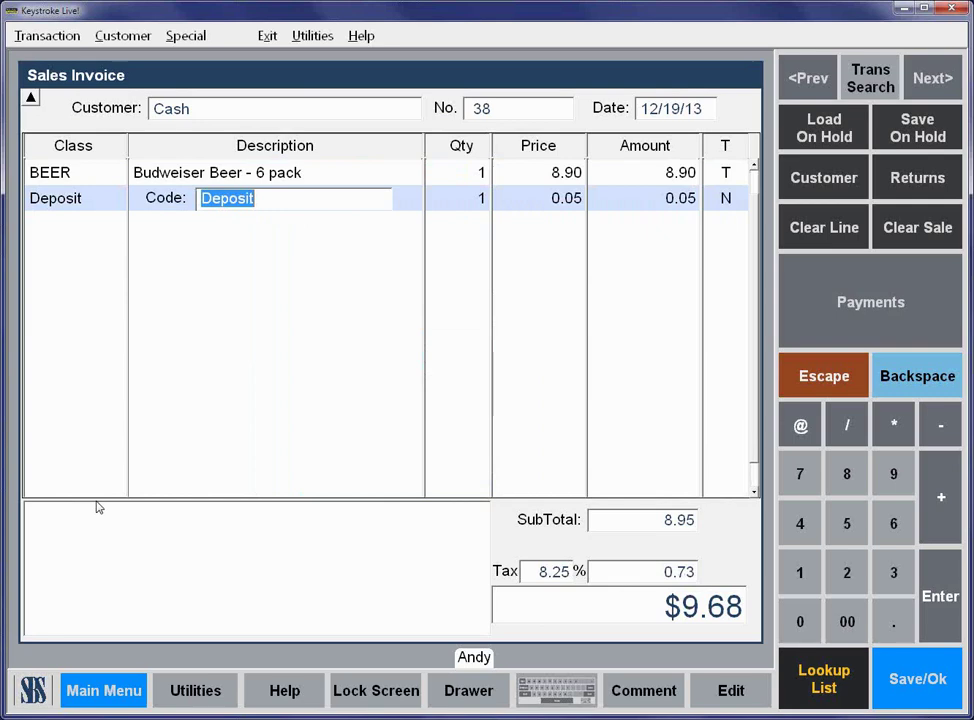
key("Up")
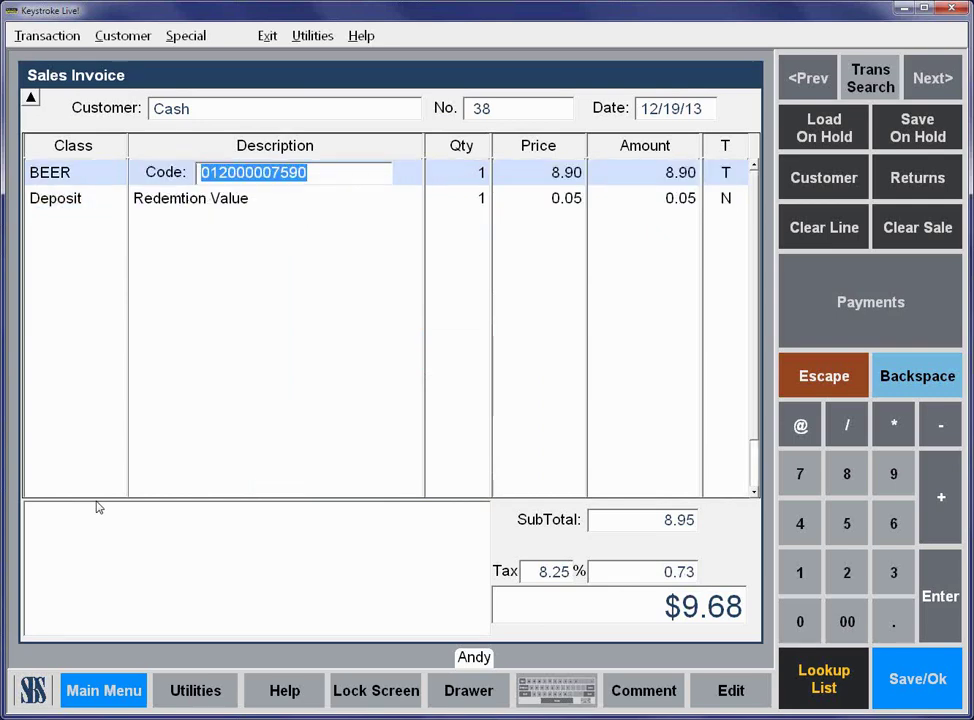
key("alt+d")
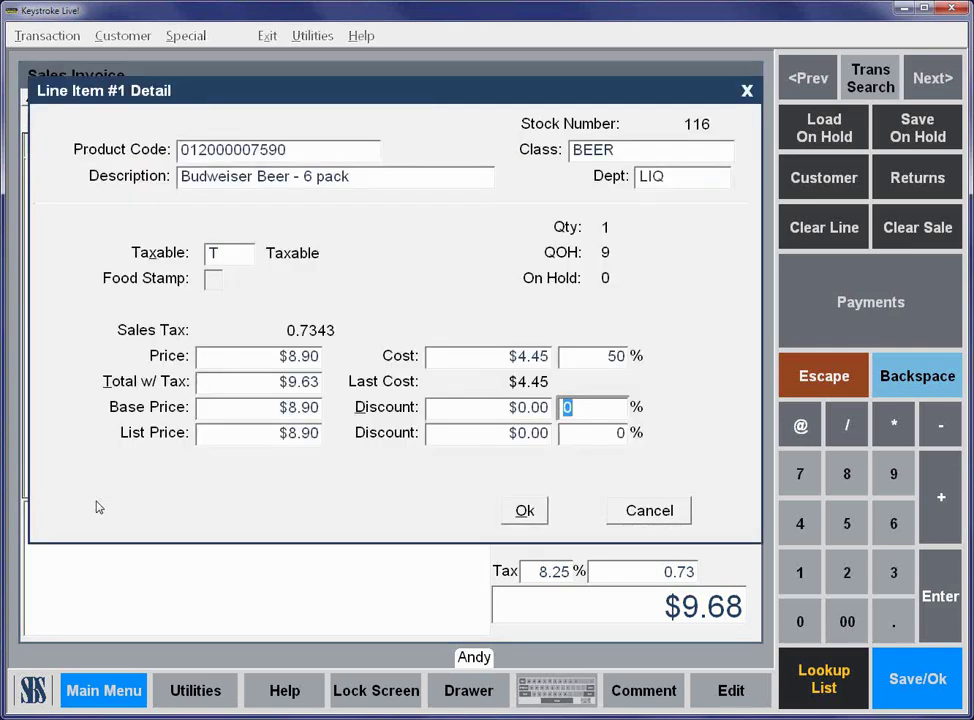
key("ctrl+i")
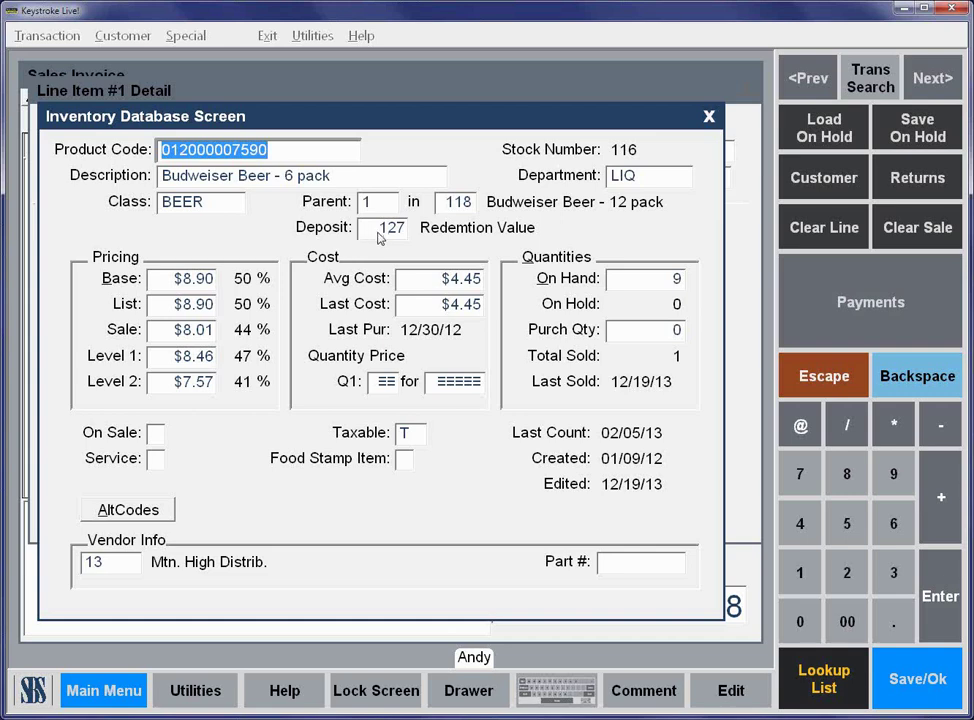
Step: Look up the record's deposit item in the inventory list and keep Redemtion Value selected
left_click(377, 230)
double_click(377, 230)
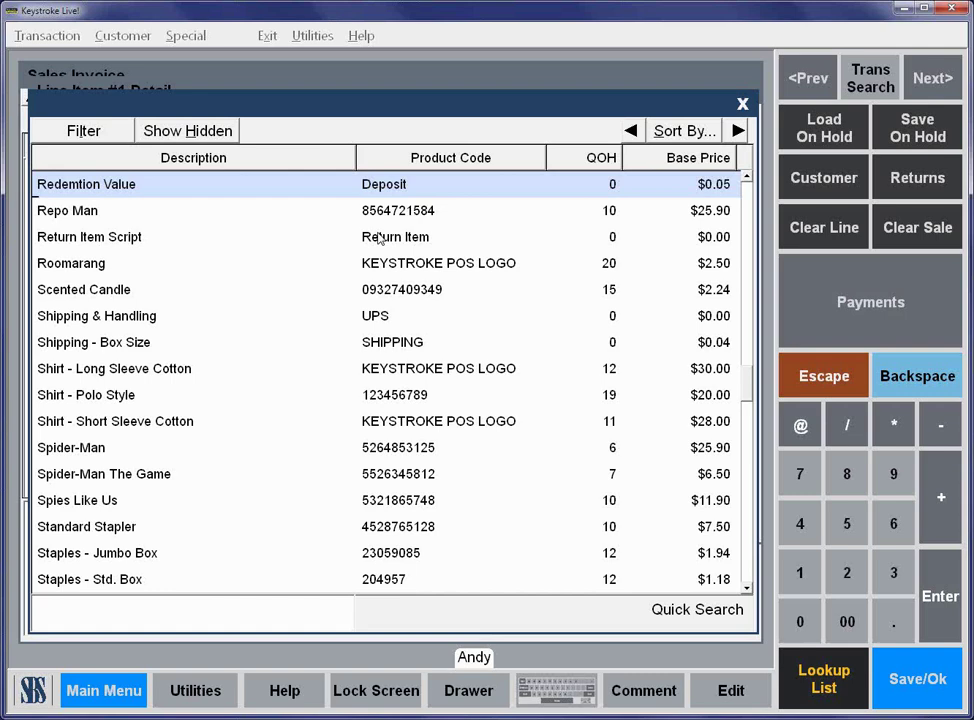
key("Return")
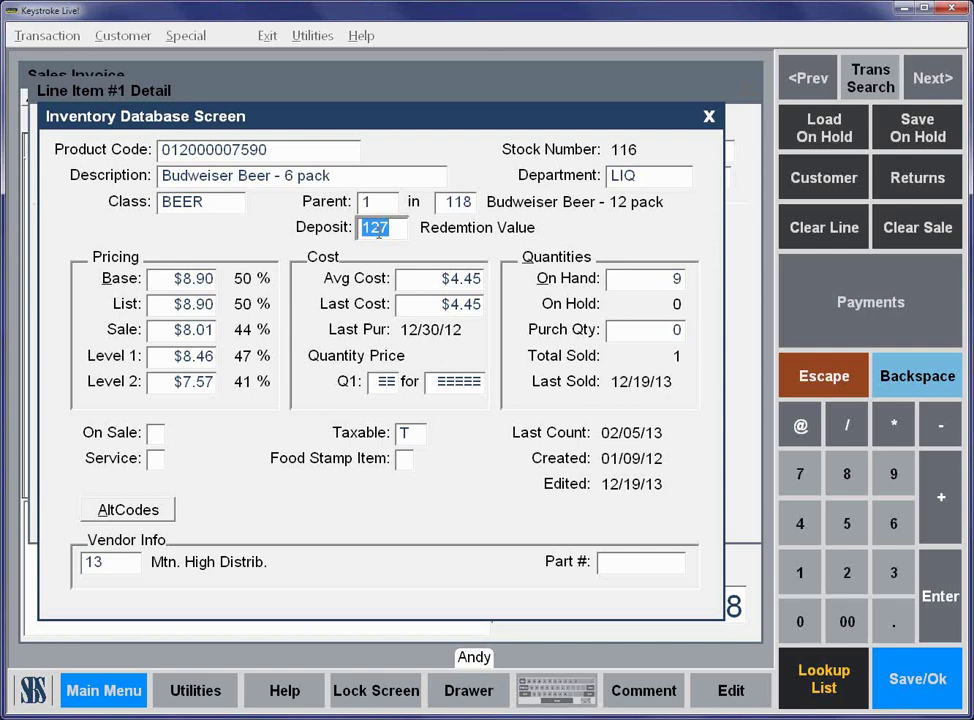
Step: Set the Parent quantity of Budweiser Beer - 6 pack to 2 in item 118, and return to the sales invoice
key("shift+Tab")
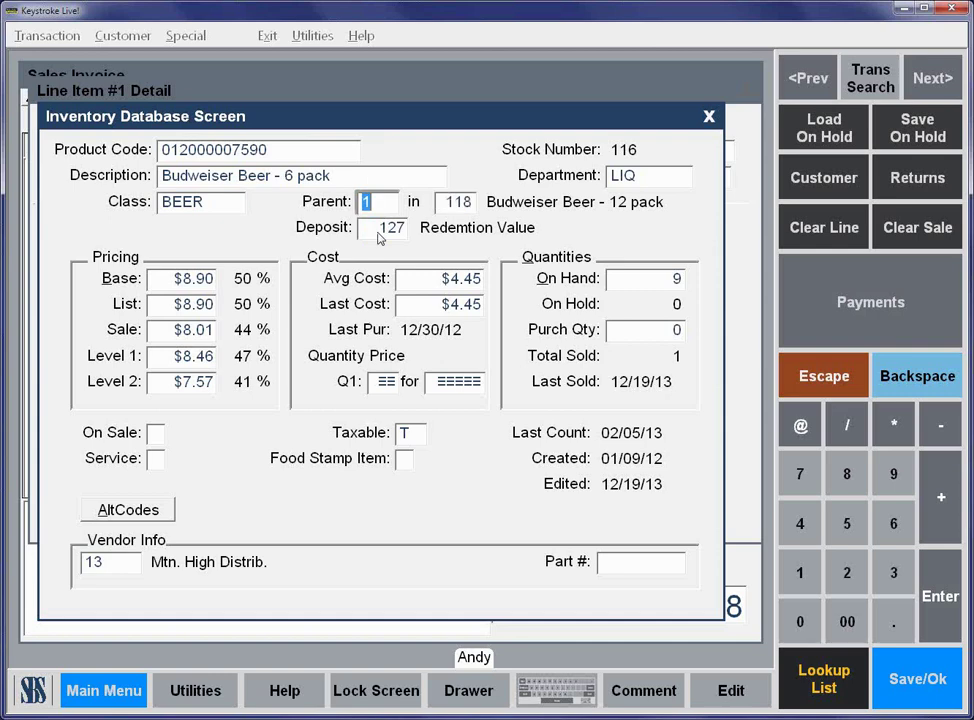
type("2")
key("Tab")
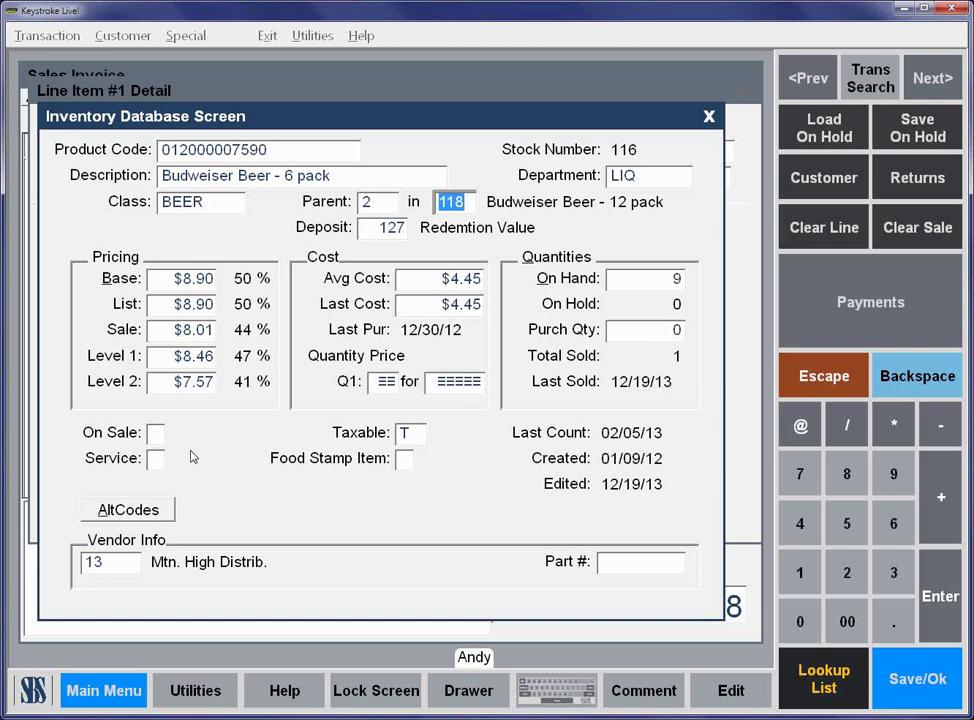
key("Escape")
key("Escape")
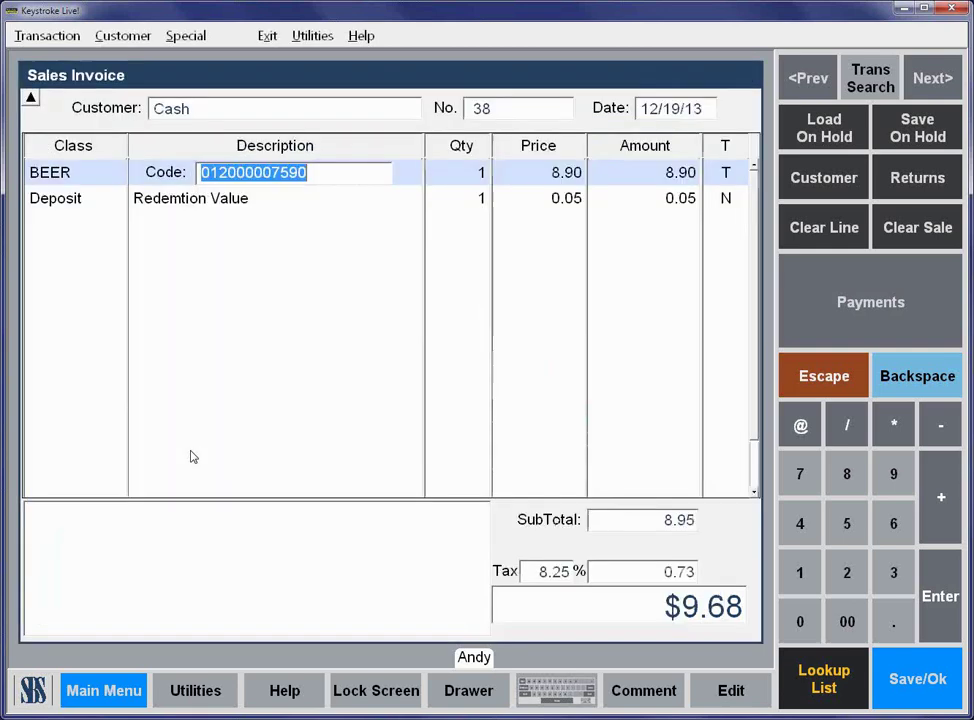
Step: Assign the first customer in the customer list to the sales invoice with the Standard price group
key("Page_Up")
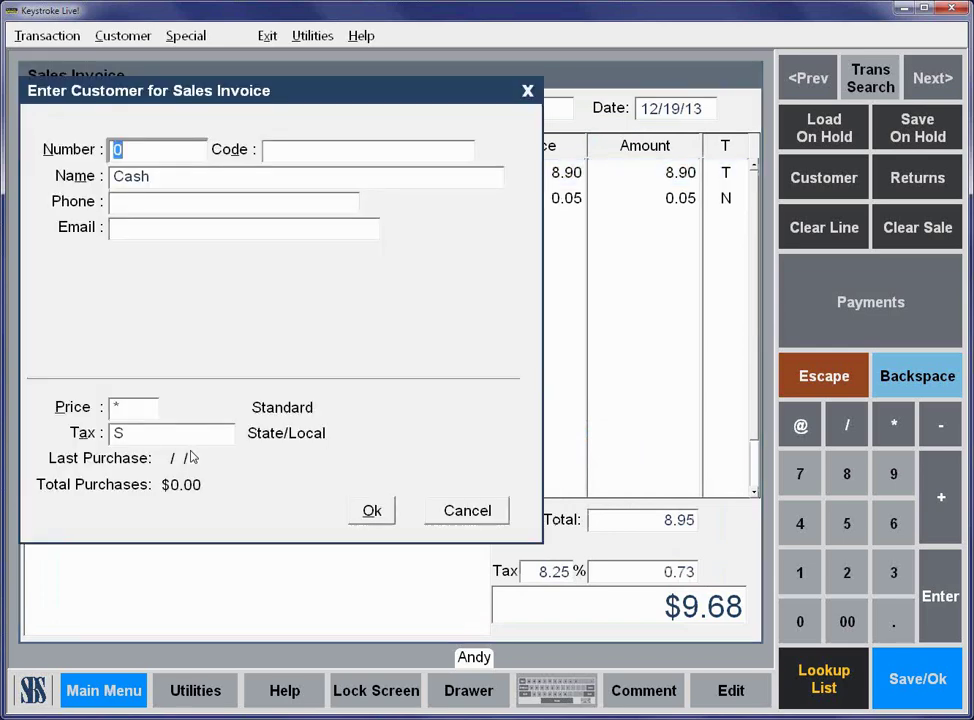
key("Page_Down")
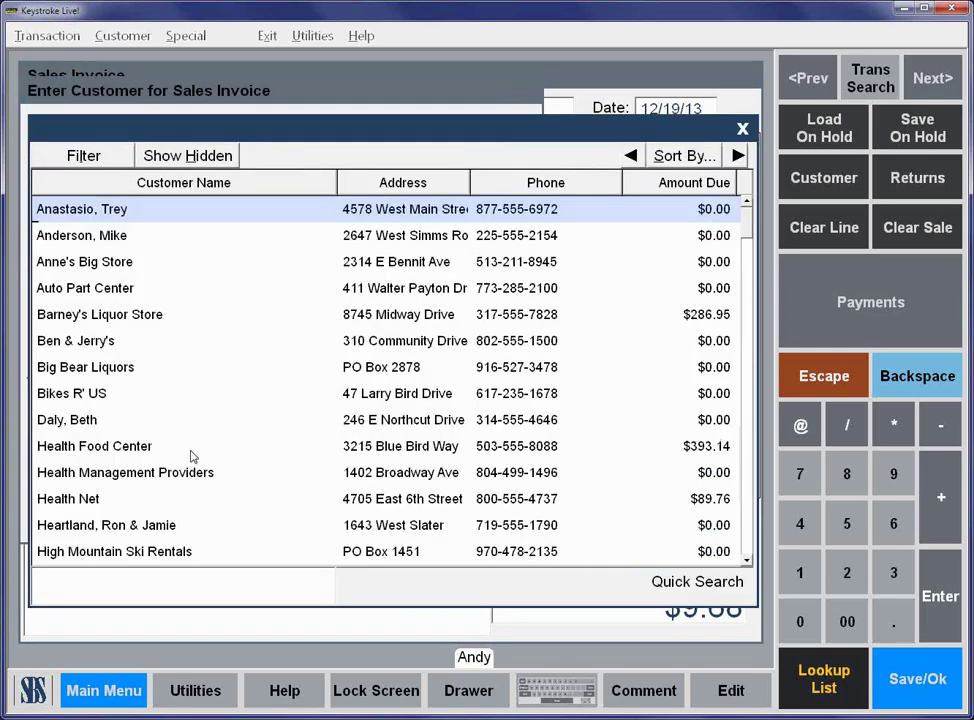
key("Return")
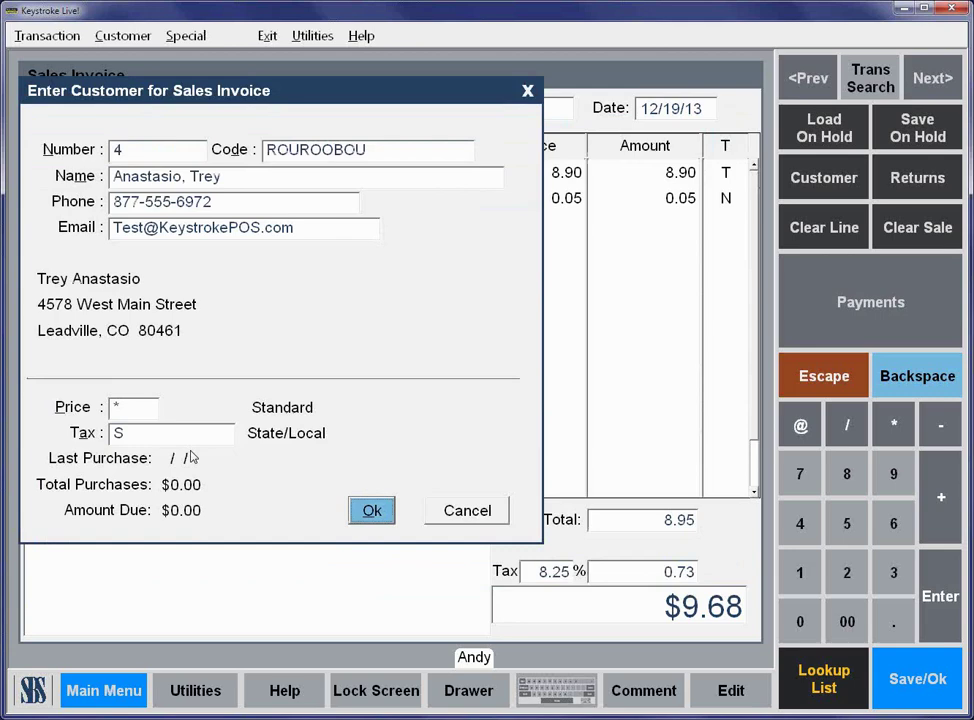
key("shift+Tab")
key("shift+Tab")
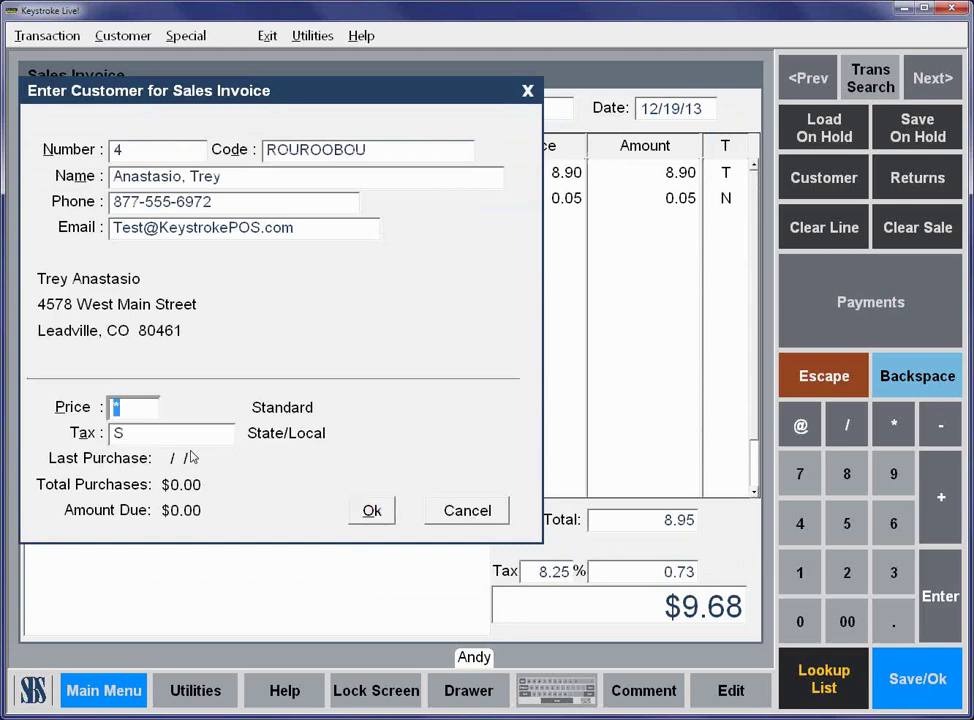
key("Page_Down")
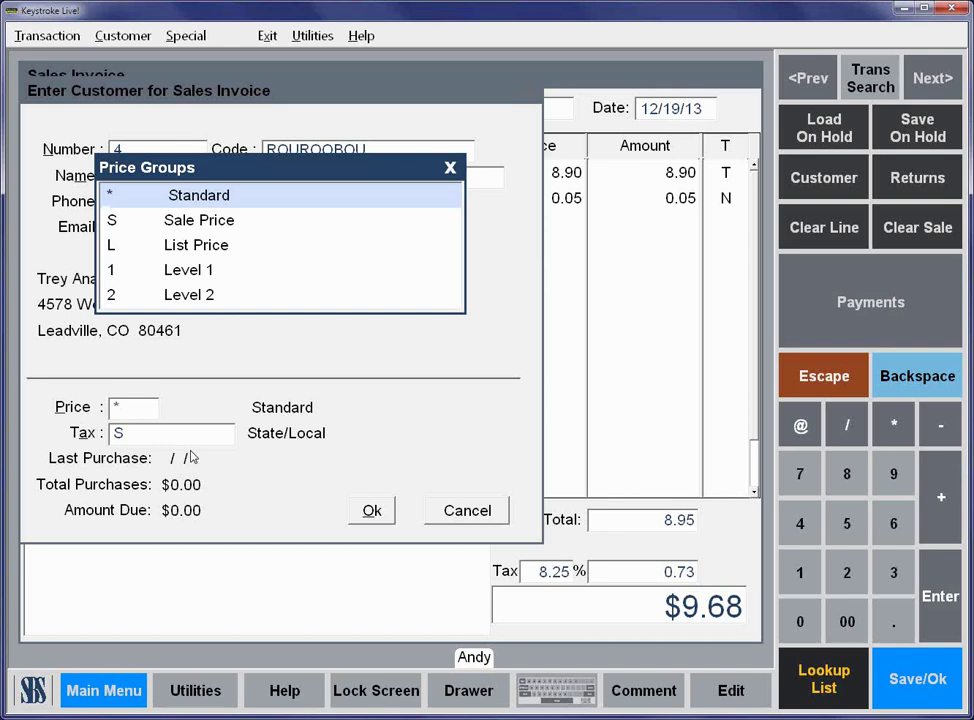
key("Return")
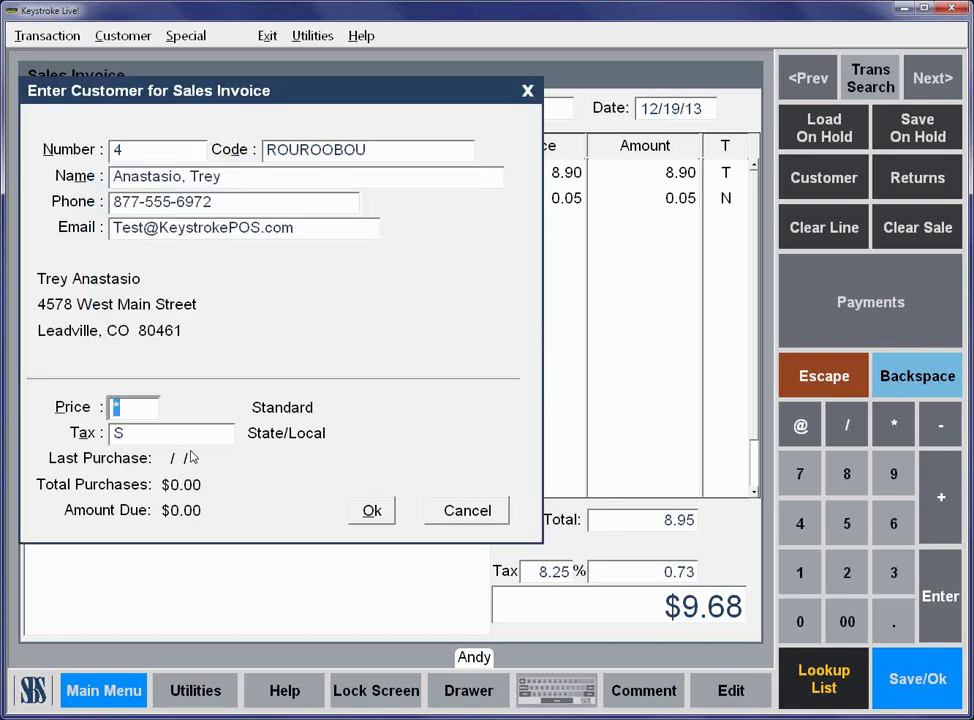
key("Return")
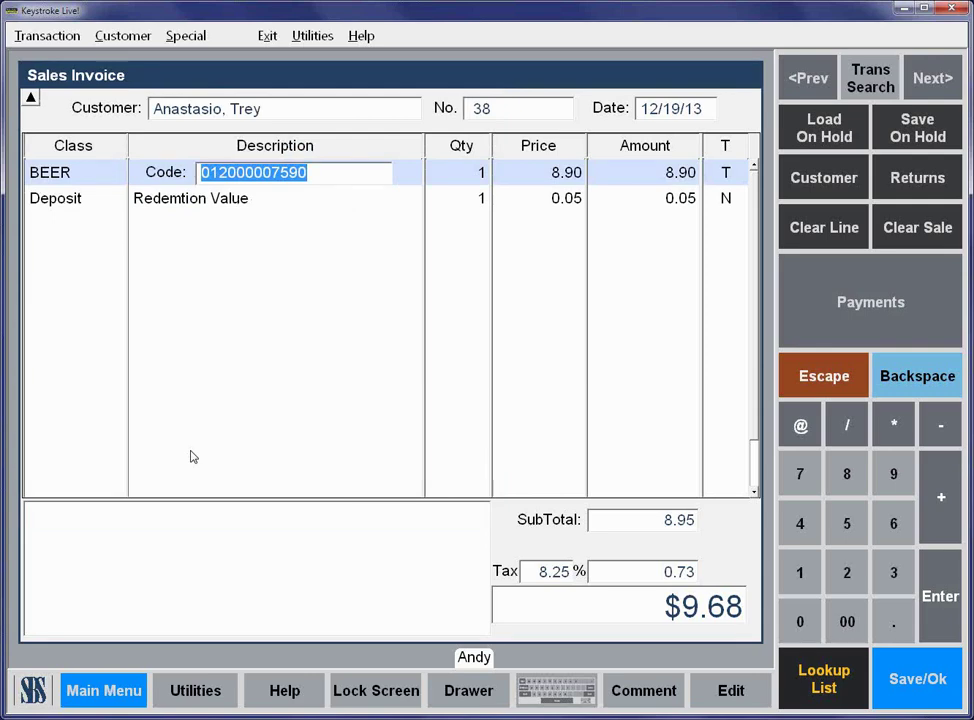
Step: Complete the beer sale with full cash payment, output it as a Receipt and close the report view
key("Return")
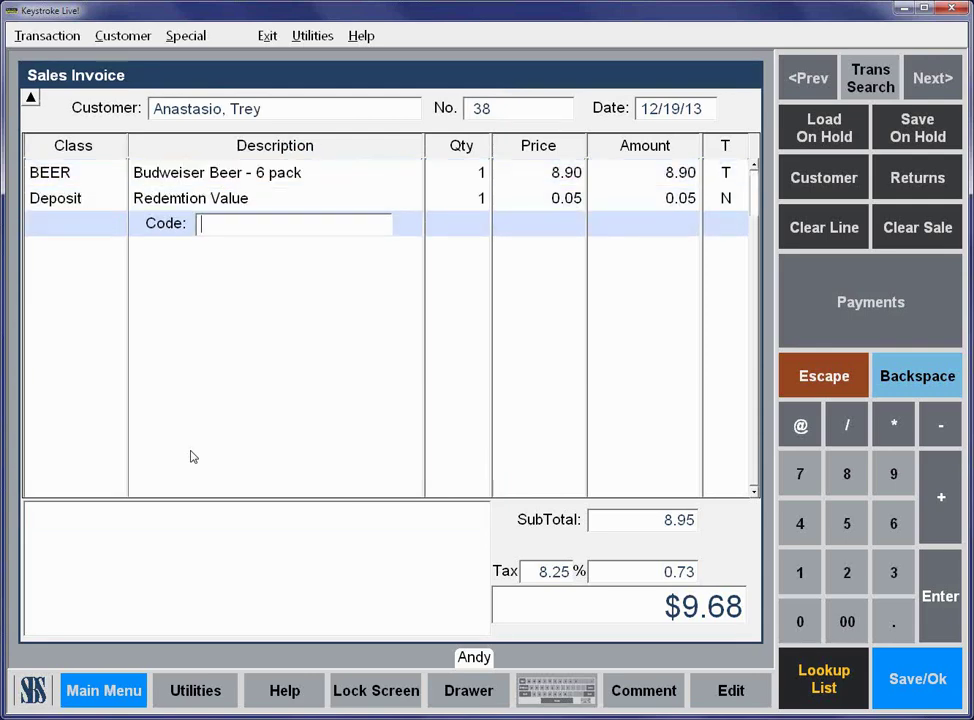
key("Return")
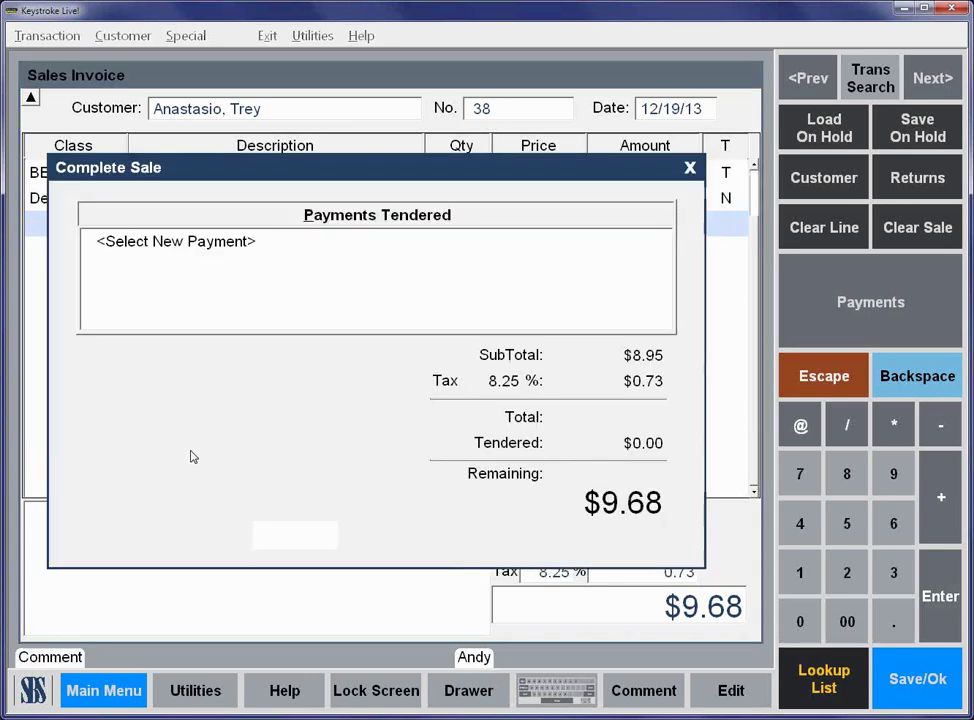
key("Return")
key("Return")
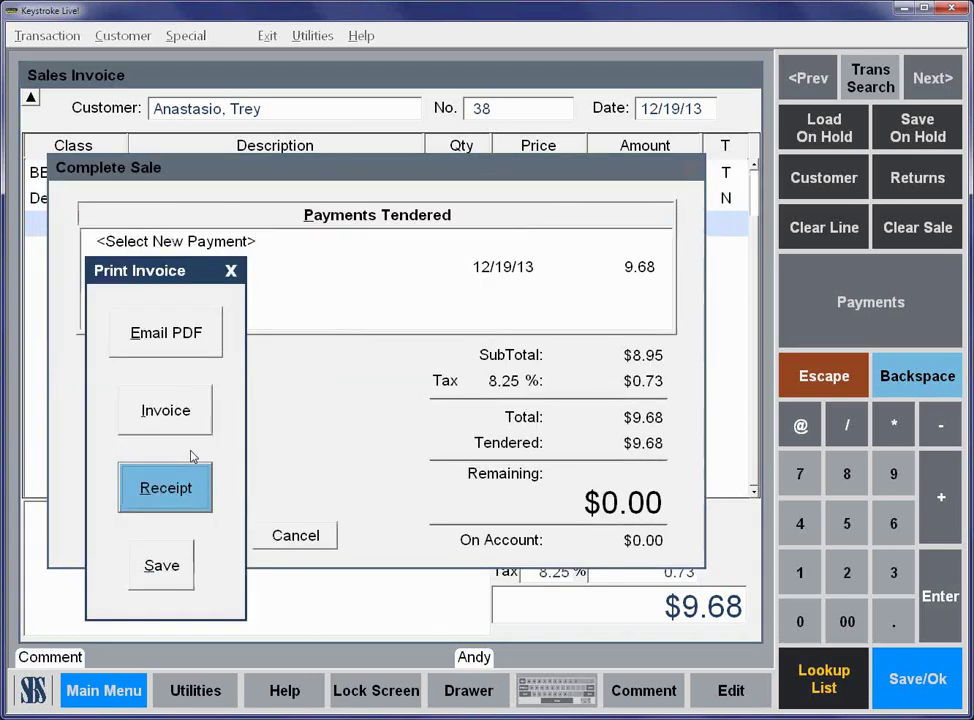
key("Return")
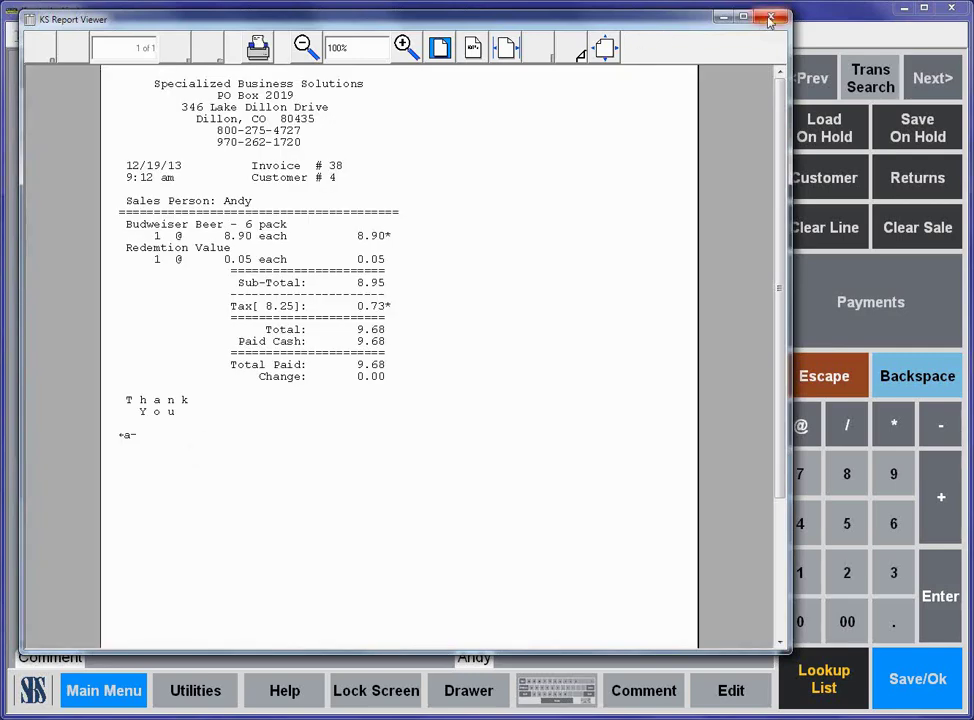
left_click(760, 22)
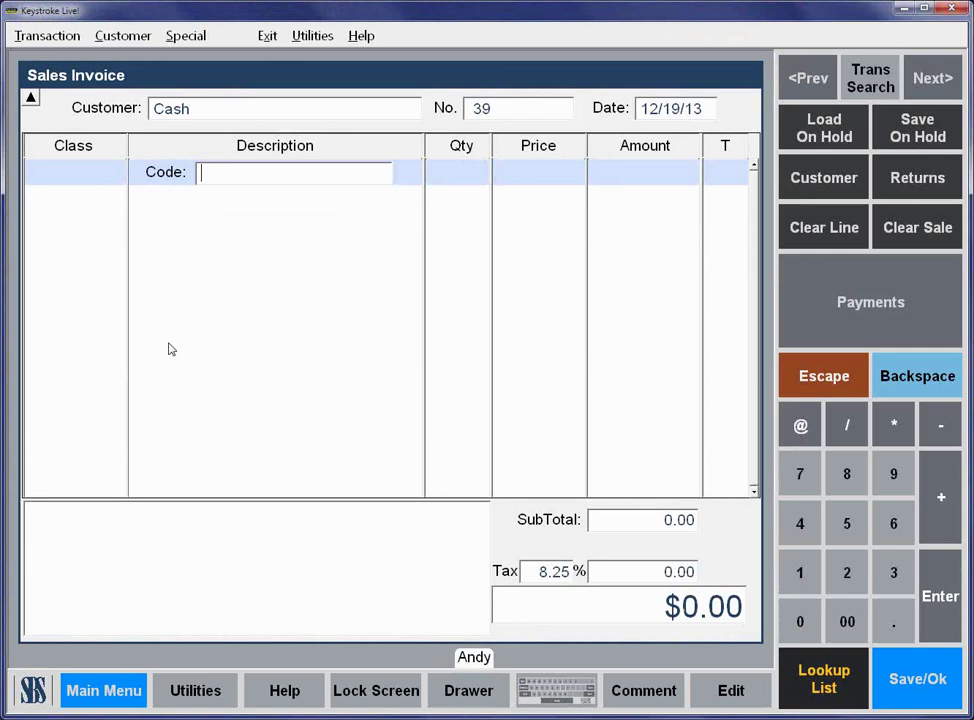
Step: Recall the previous sale, output it again as a full Invoice and close the report view
key("Page_Up")
key("F10")
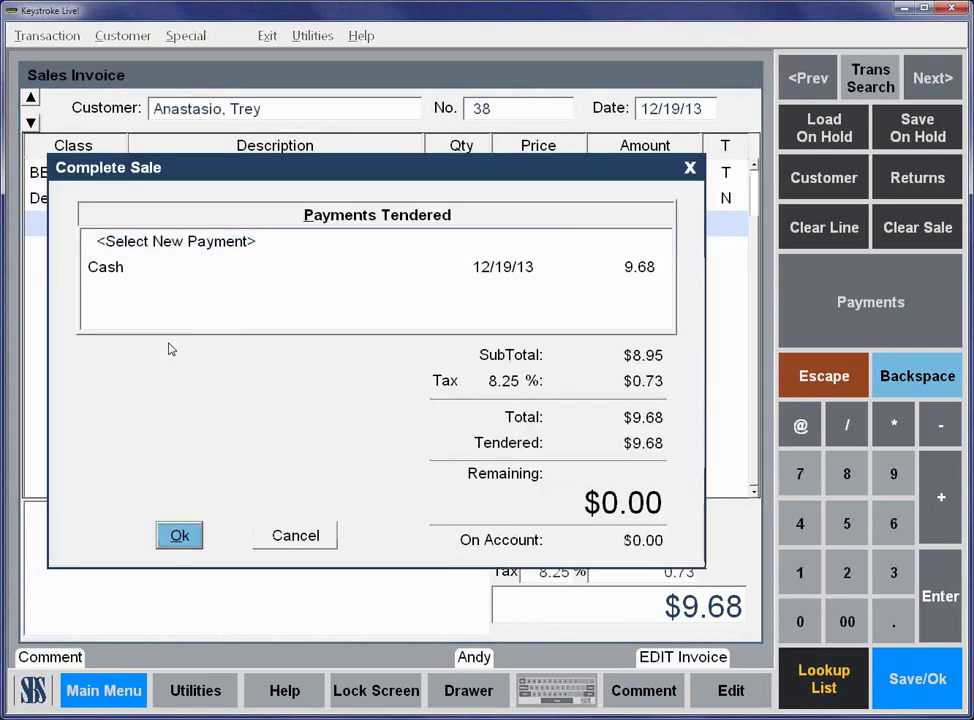
key("Return")
key("Up")
key("Up")
key("Return")
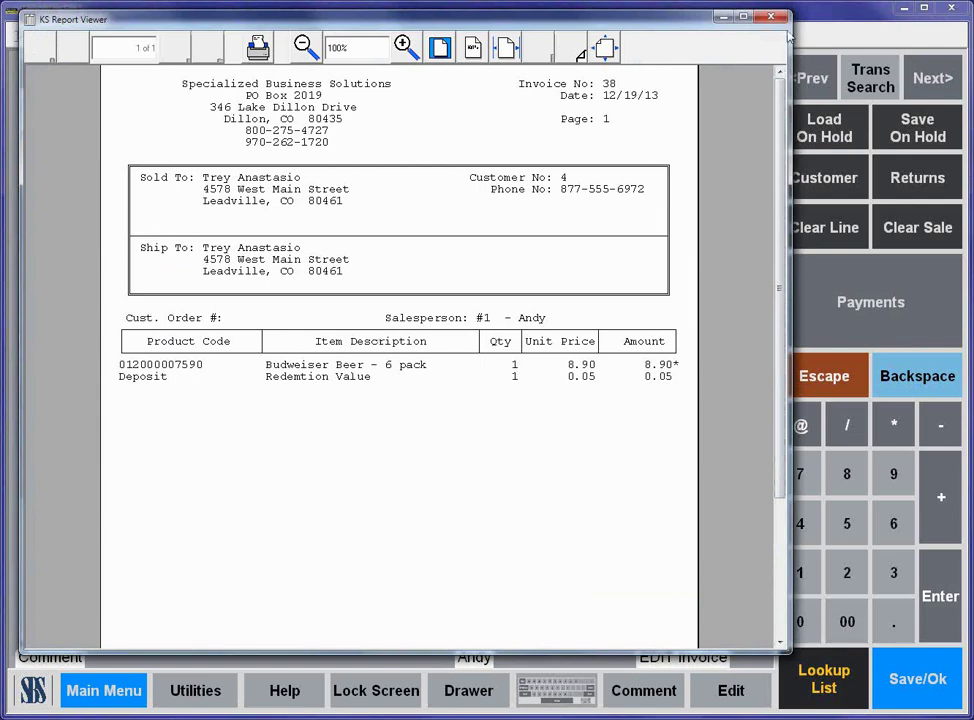
left_click(771, 17)
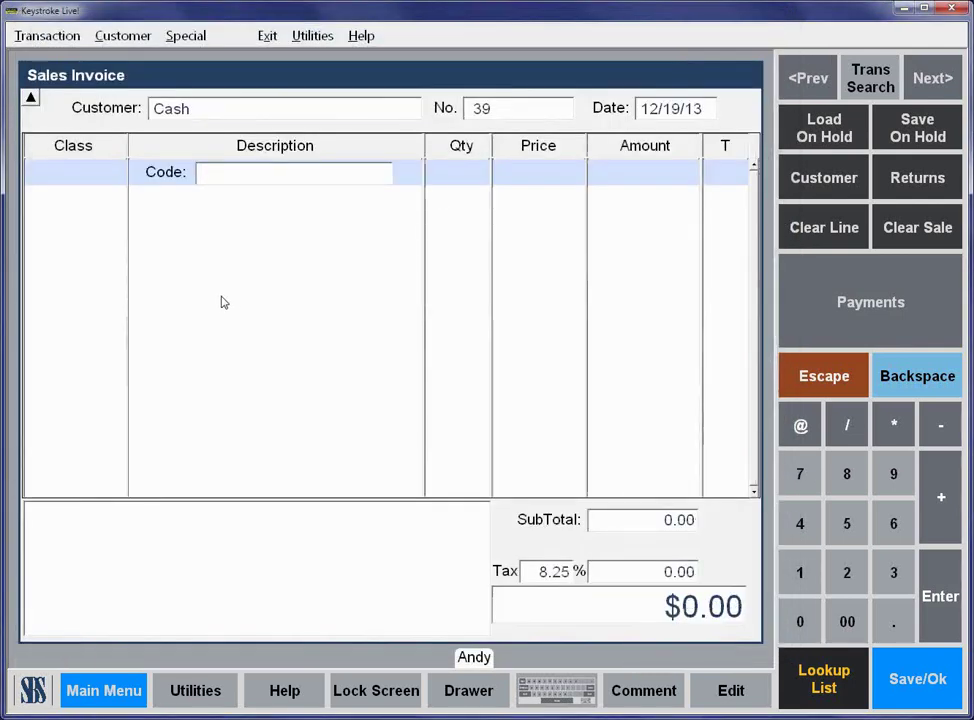
Step: Add Bud Light Beer - 6 pack from the inventory list to the new invoice, confirming the buyer as Over Verification Age
key("Return")
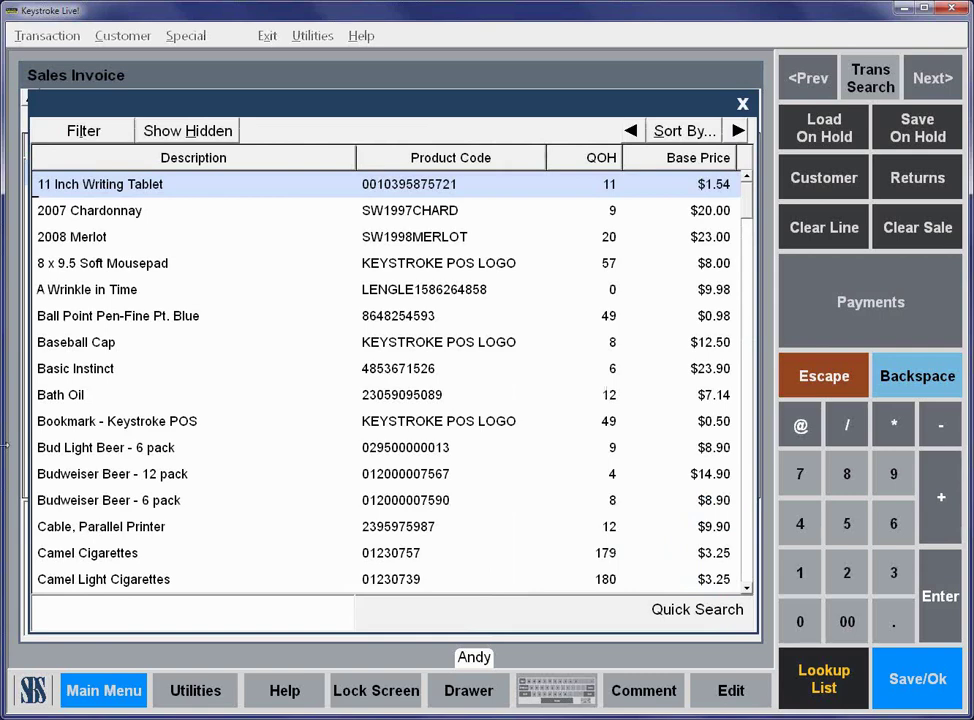
left_click(92, 449)
double_click(92, 448)
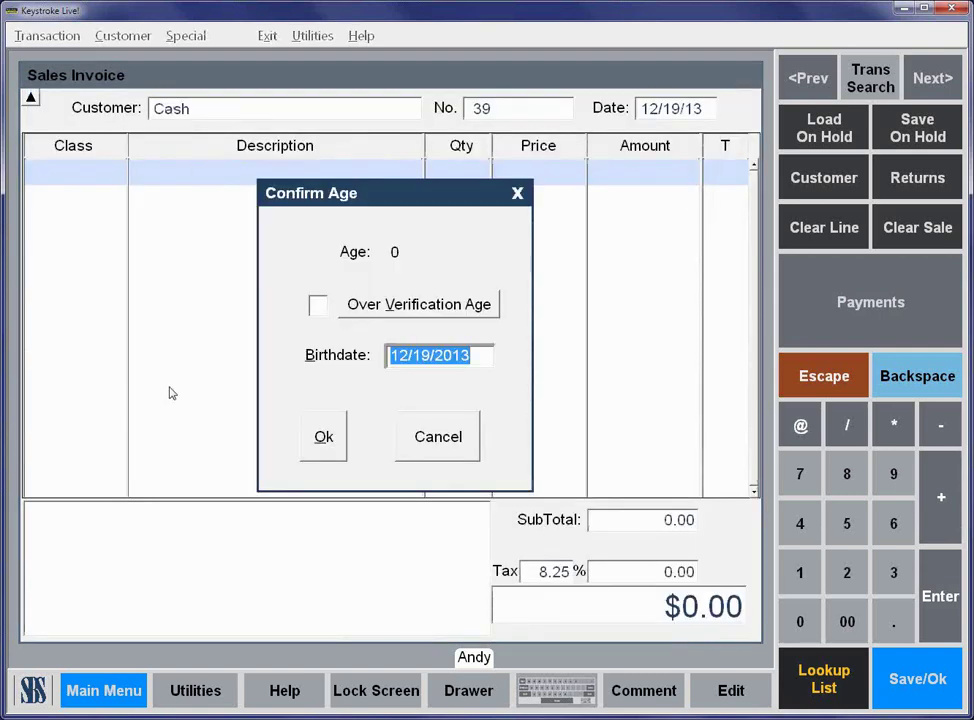
left_click(318, 304)
left_click(327, 449)
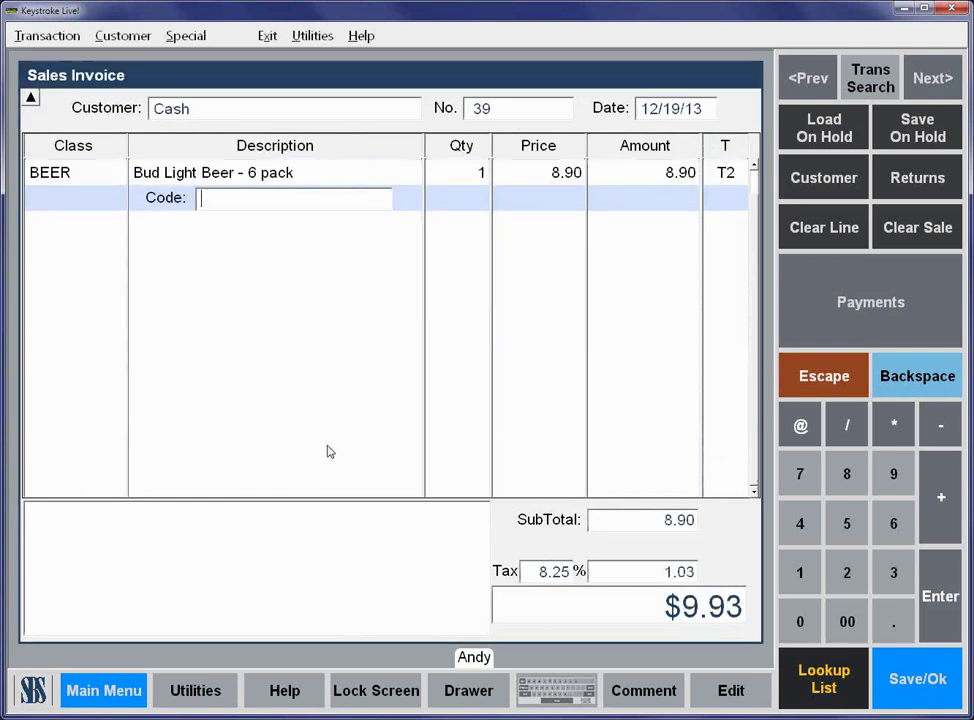
Step: Pay the Bud Light sale in full with cash, output it as an Invoice, review its totals section and close the report view
key("Return")
key("Return")
key("Return")
key("Return")
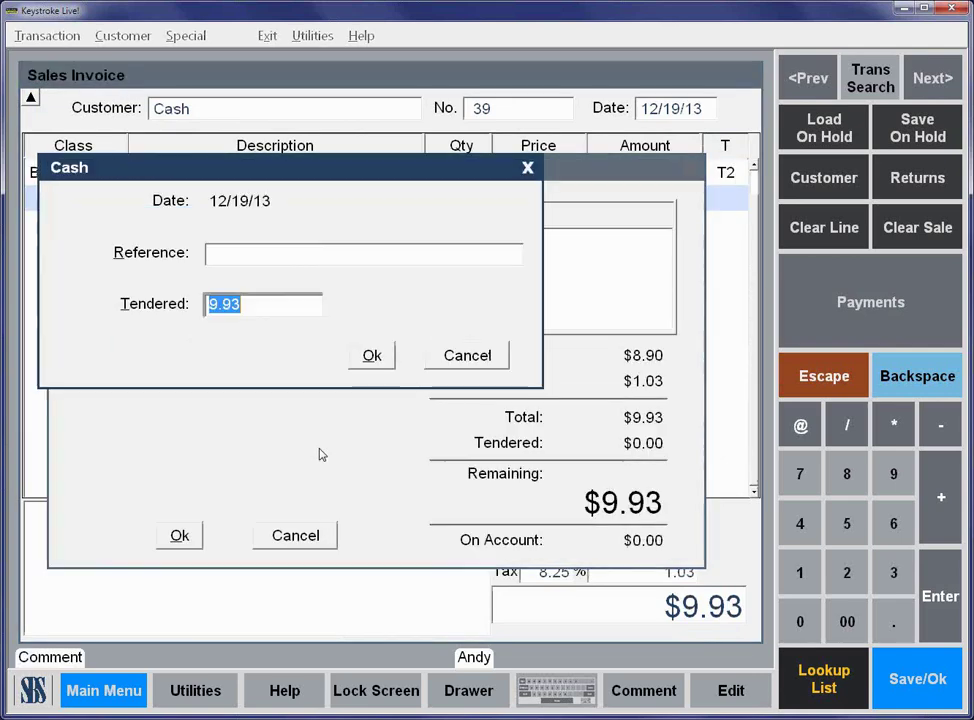
key("Return")
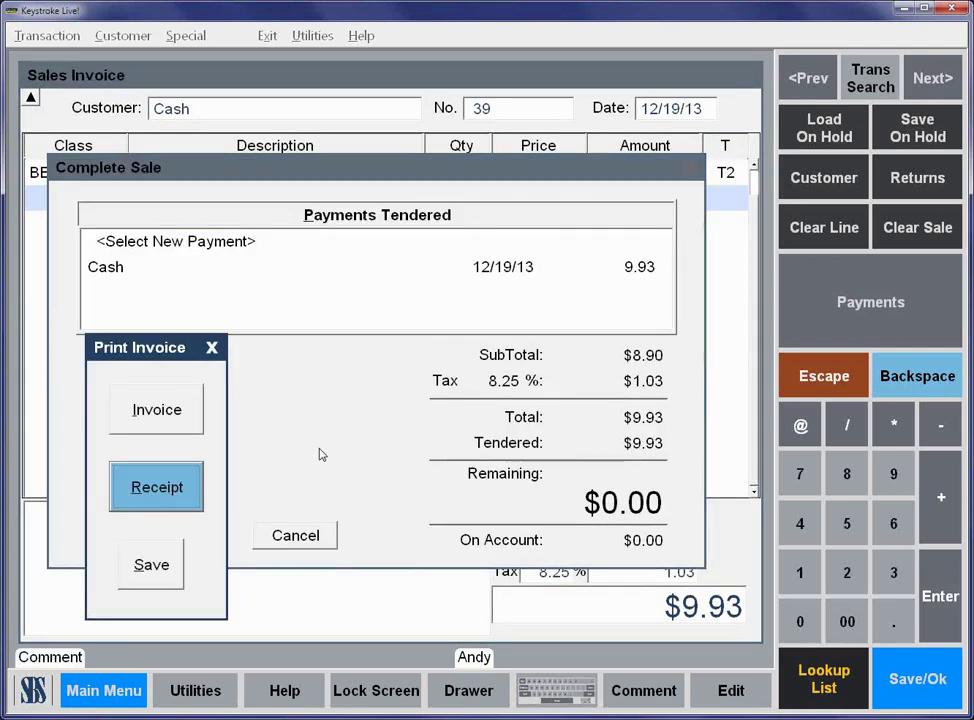
key("Up")
key("Return")
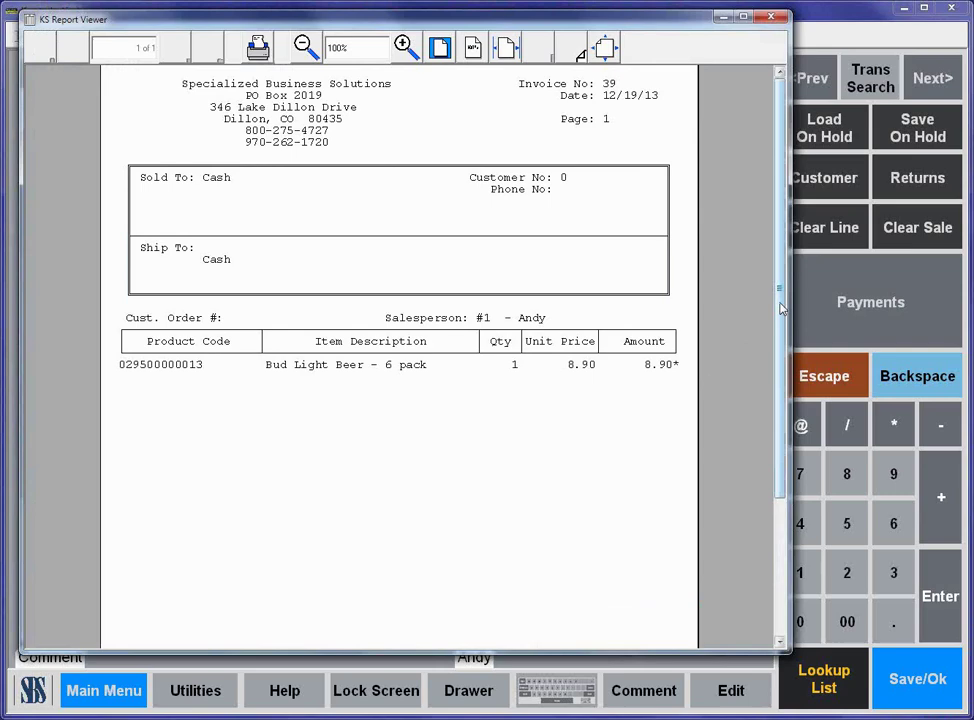
scroll(663, 500, "down", 3)
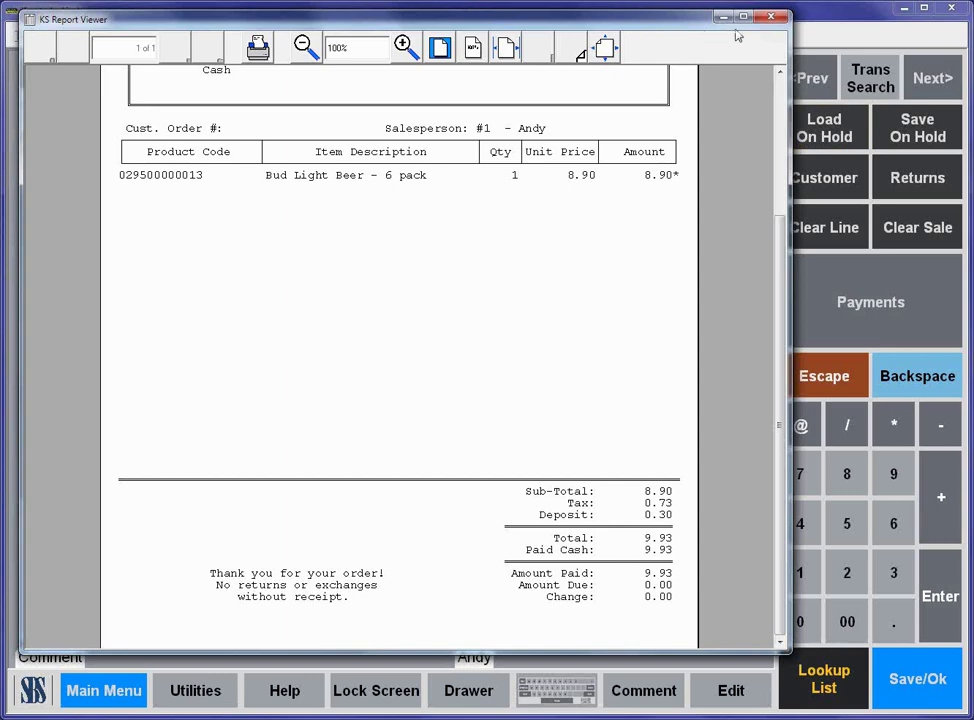
left_click(771, 19)
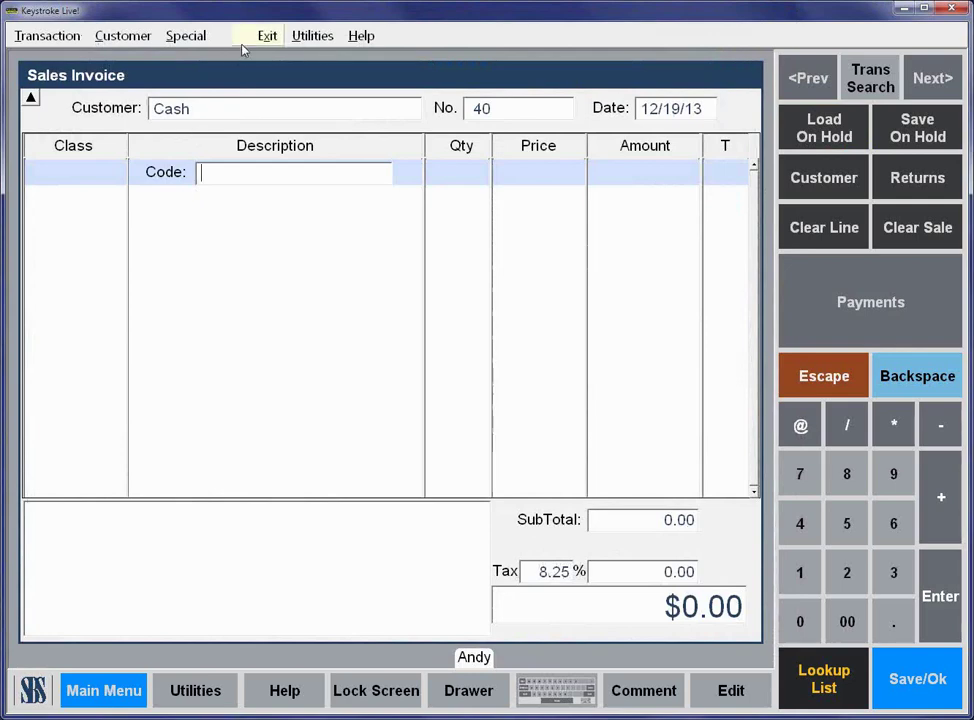
Step: Switch to the Label Manager and open the last used Inventory Price Tags settings
left_click(266, 36)
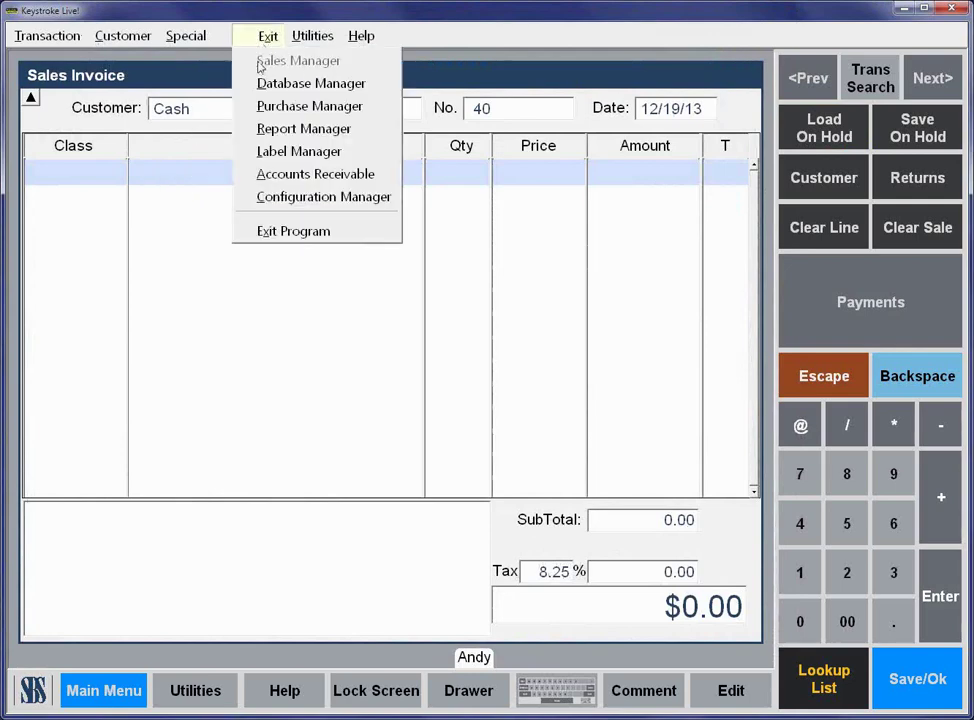
left_click(261, 155)
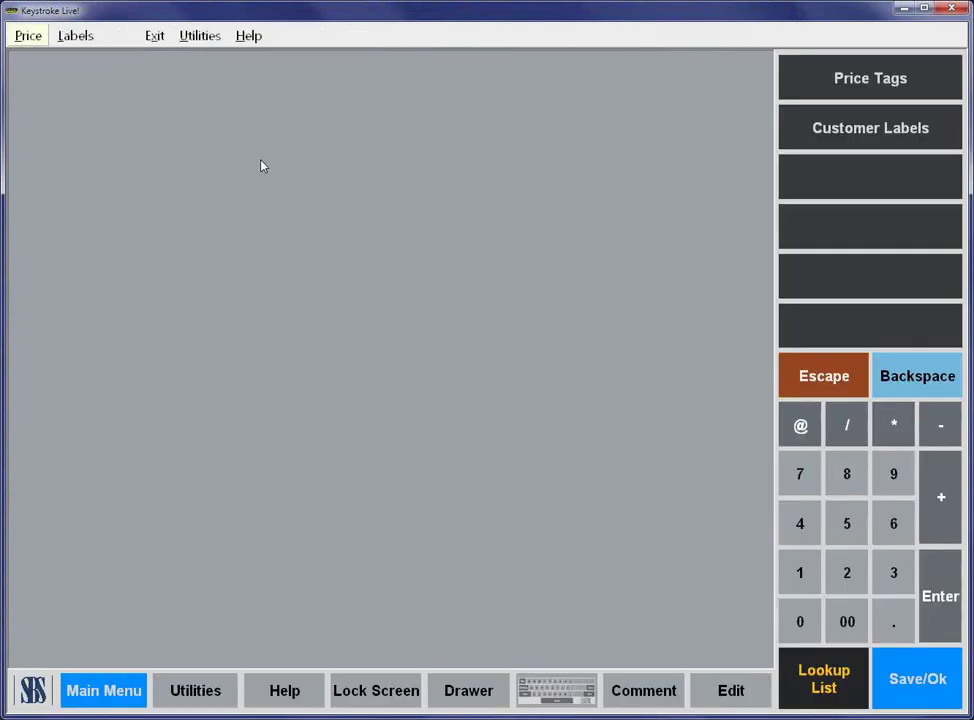
key("Return")
key("Return")
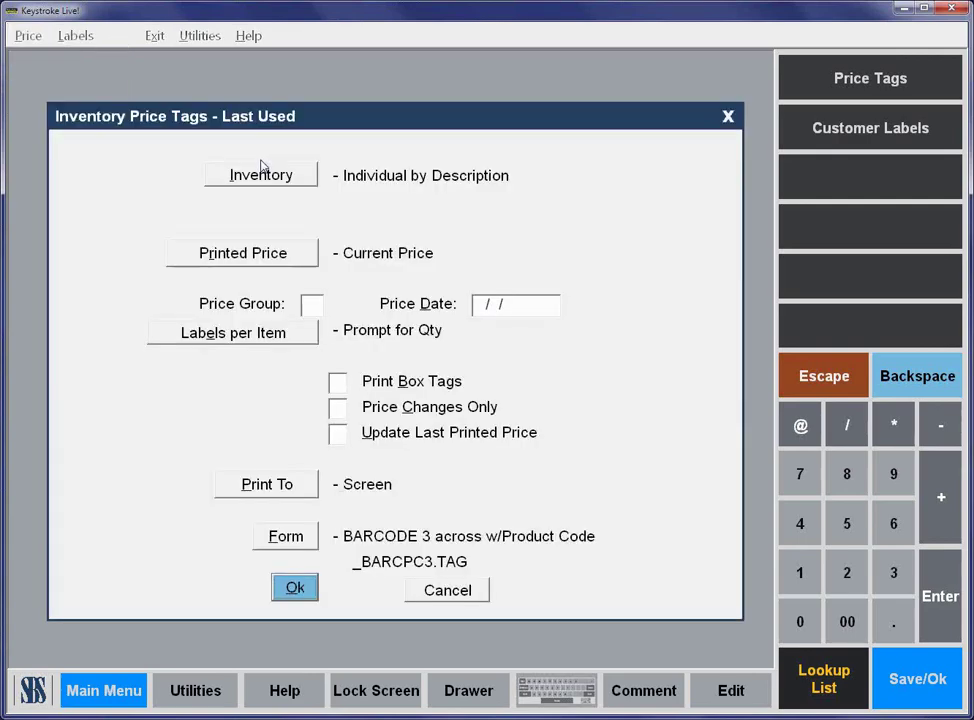
Step: Choose Child's Fleece Hat from the inventory list, output 12 price tags for it to the screen and close the preview
left_click(261, 172)
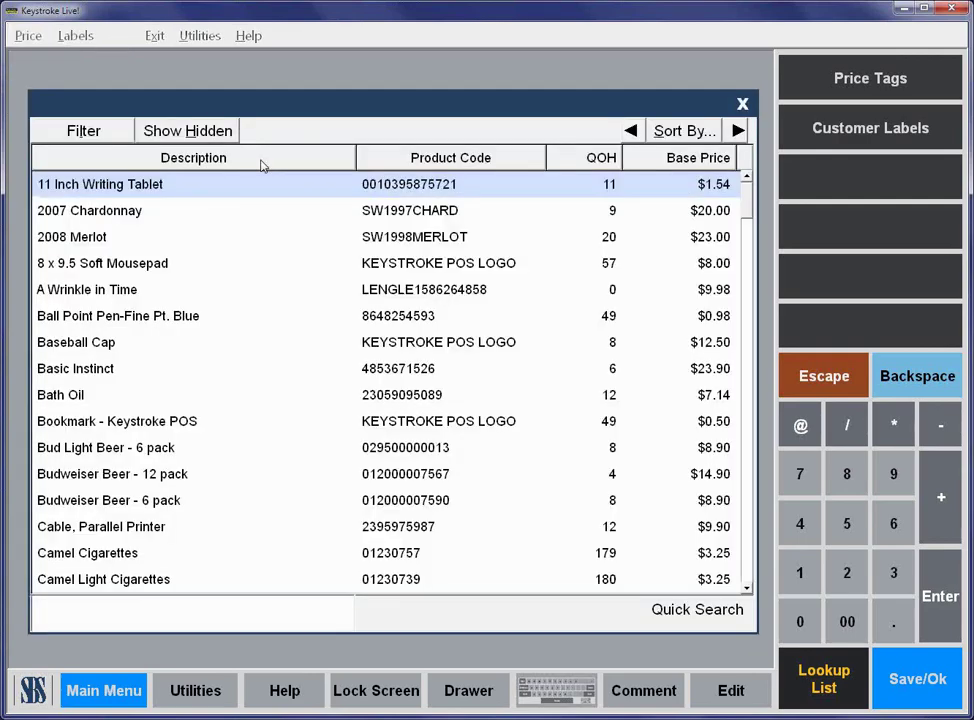
left_click(152, 559)
key("Down")
key("Down")
key("Down")
key("Down")
key("Down")
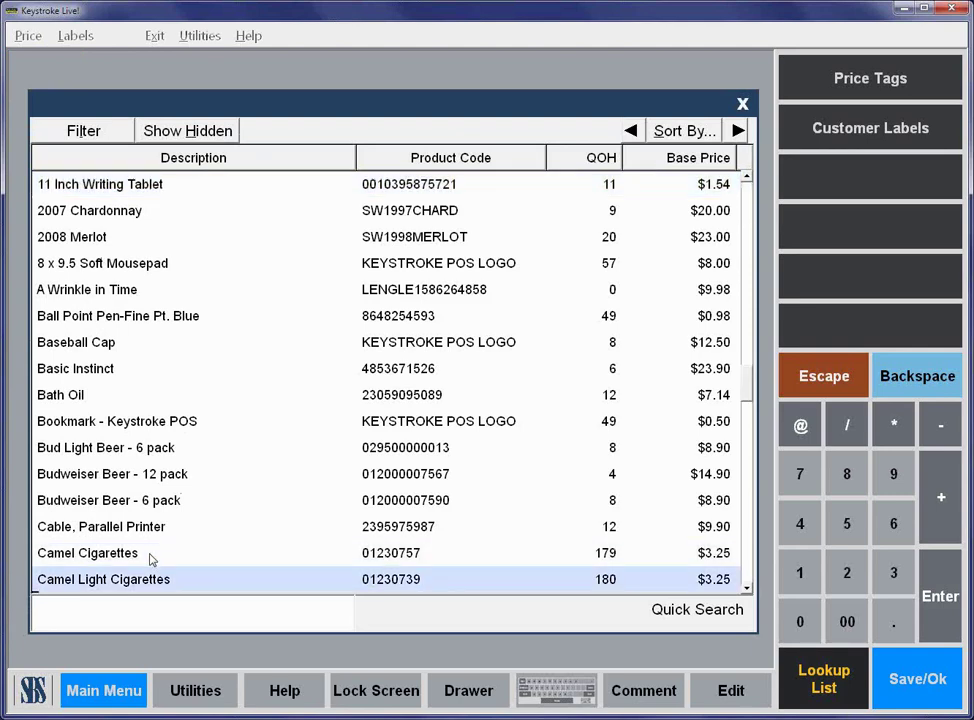
key("Down")
key("Down")
key("Down")
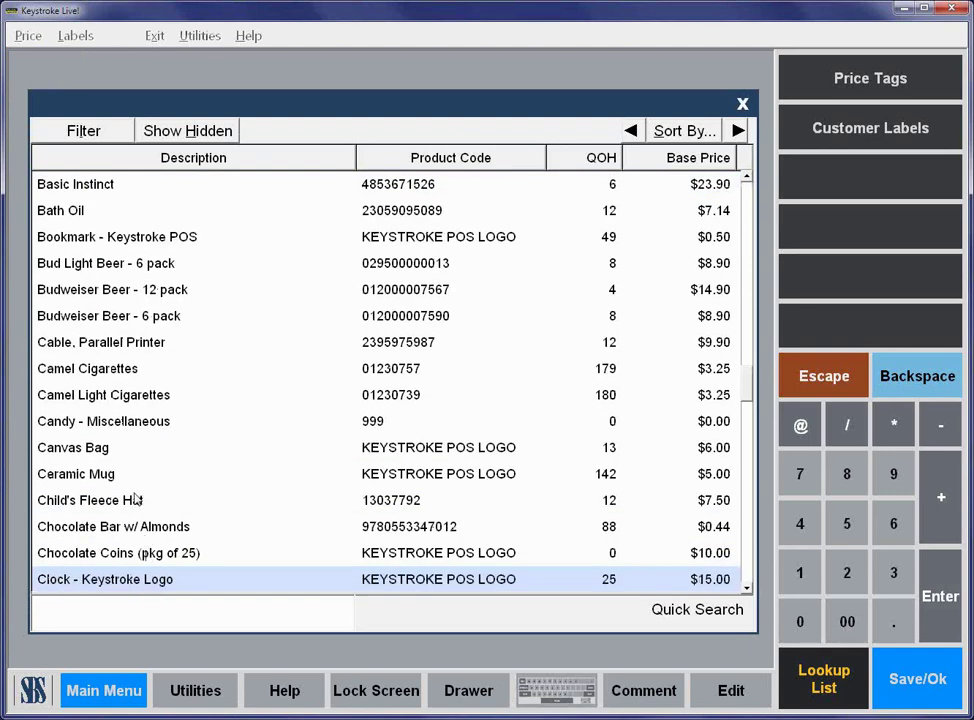
key("Return")
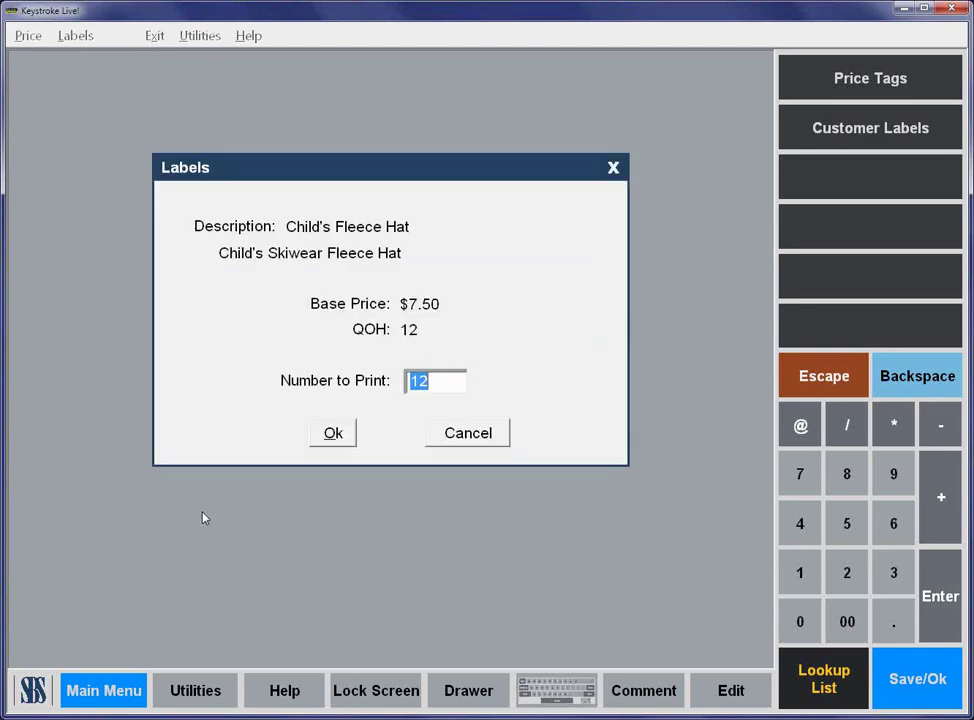
left_click(328, 435)
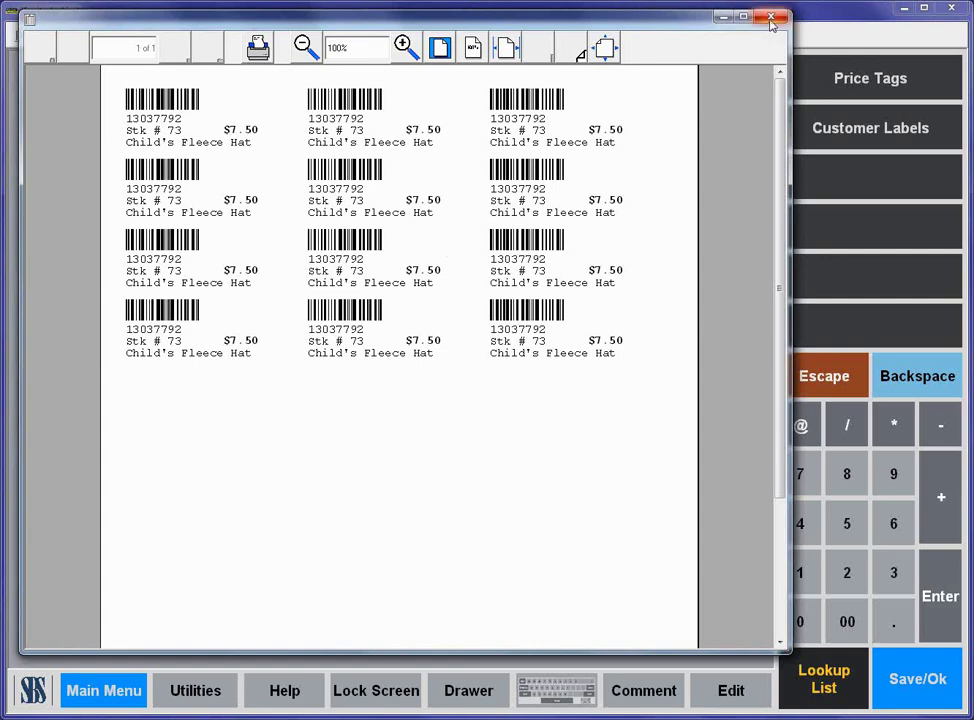
left_click(771, 18)
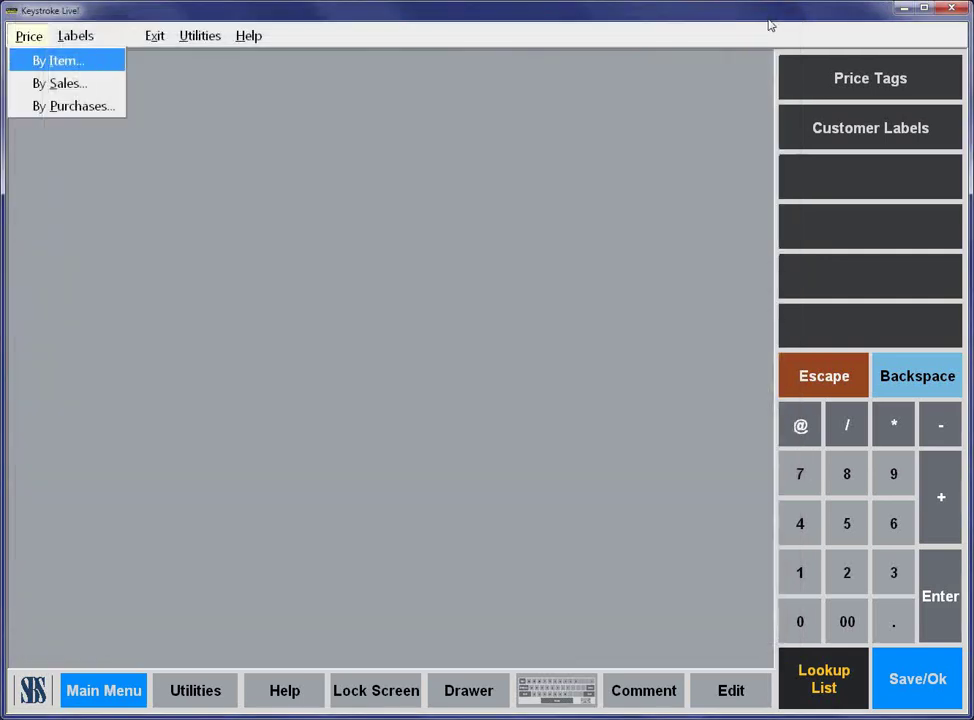
Step: Switch to the Report Manager and view its Cue options for running, setting up and importing reports
left_click(163, 44)
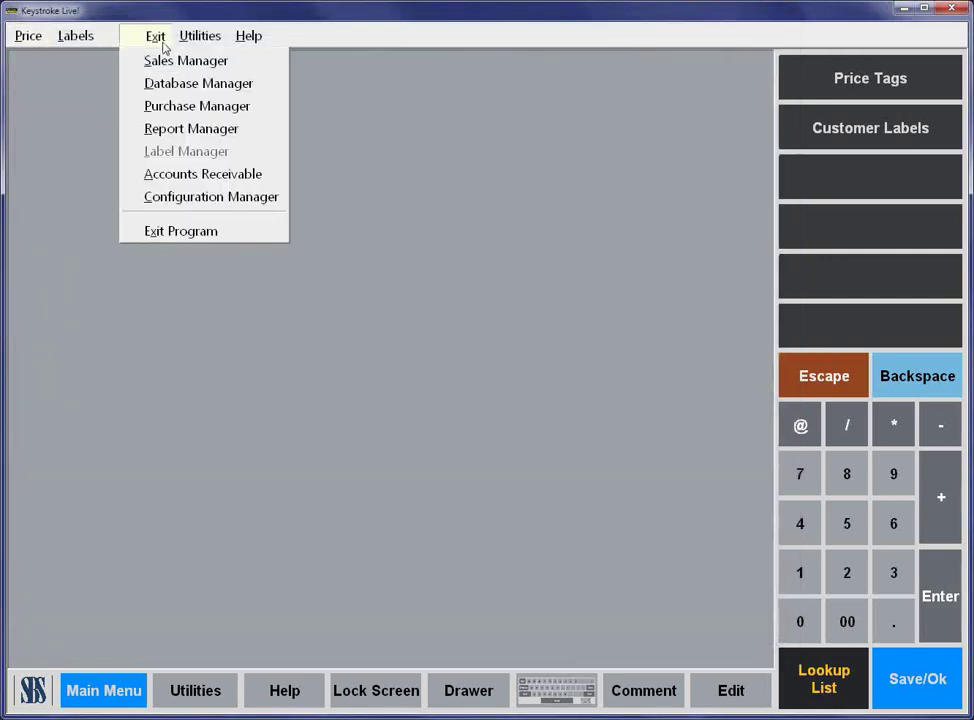
left_click(170, 131)
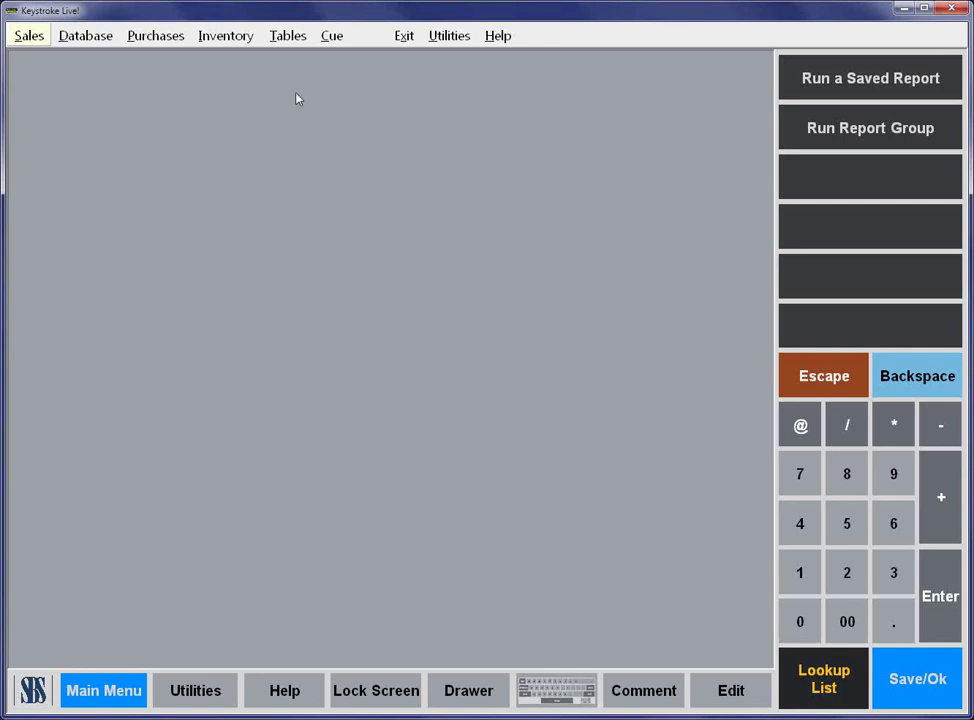
left_click(335, 36)
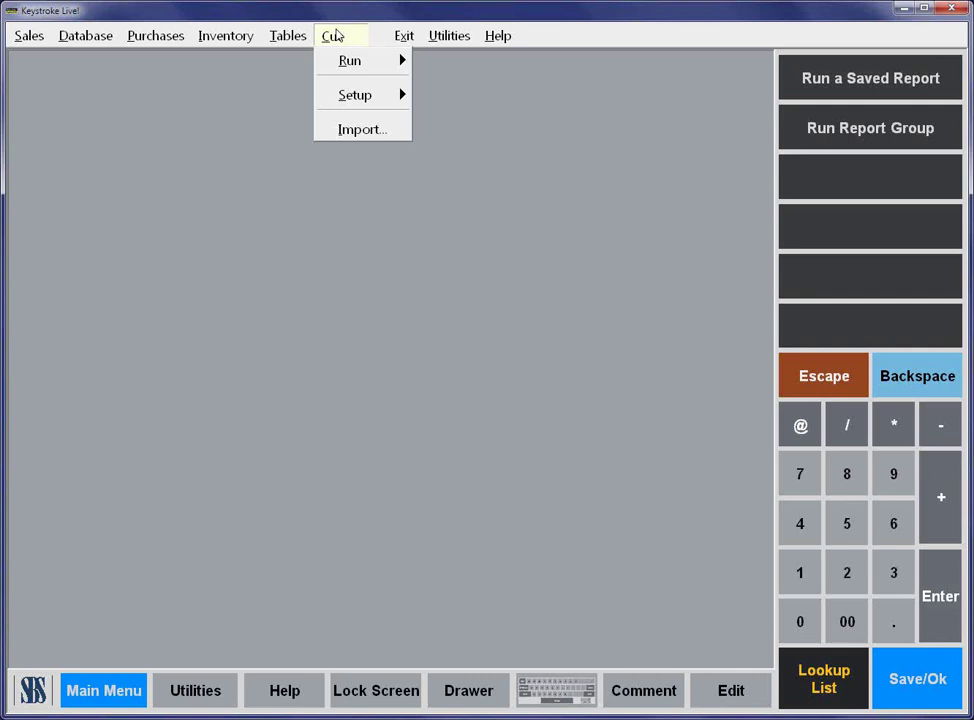
Step: Switch to Accounts Receivable and view the customer entry form for a payment received on account
mouse_move(380, 37)
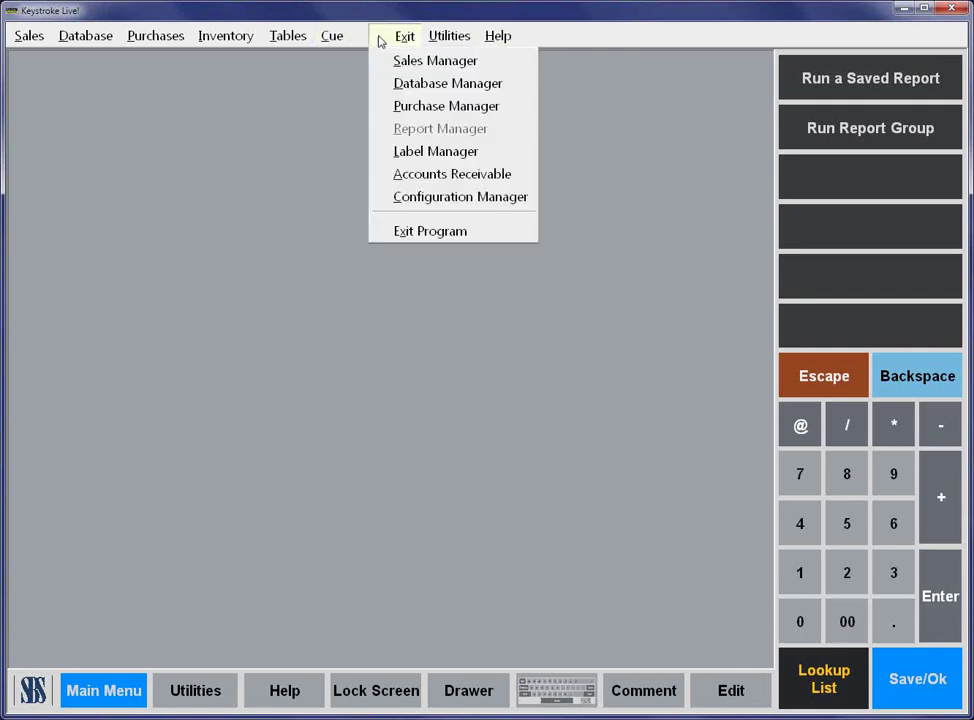
left_click(421, 180)
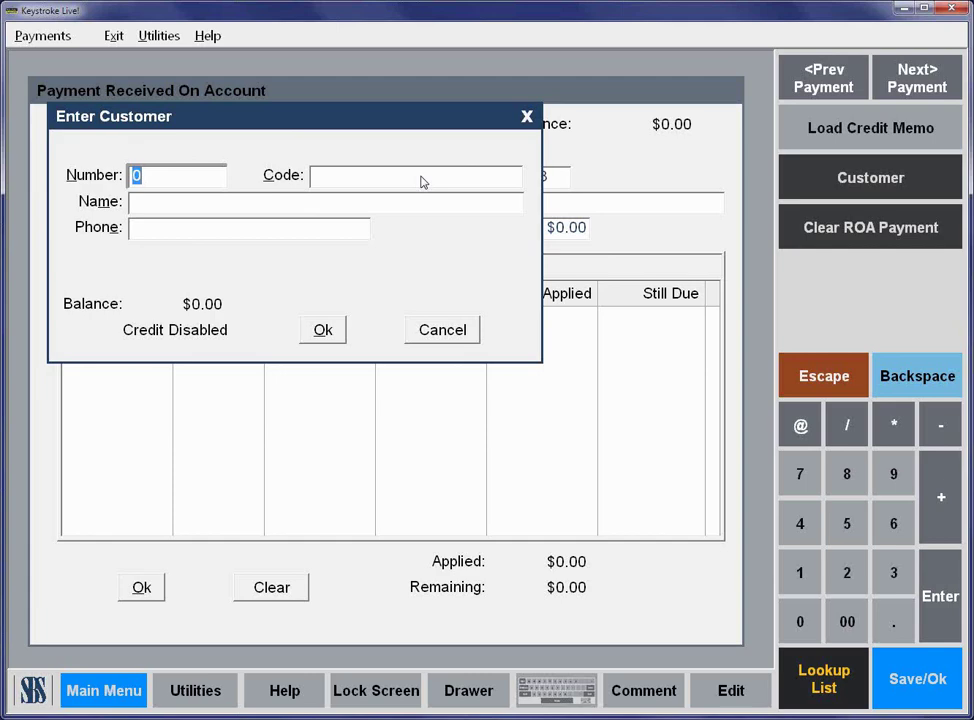
left_click(422, 182)
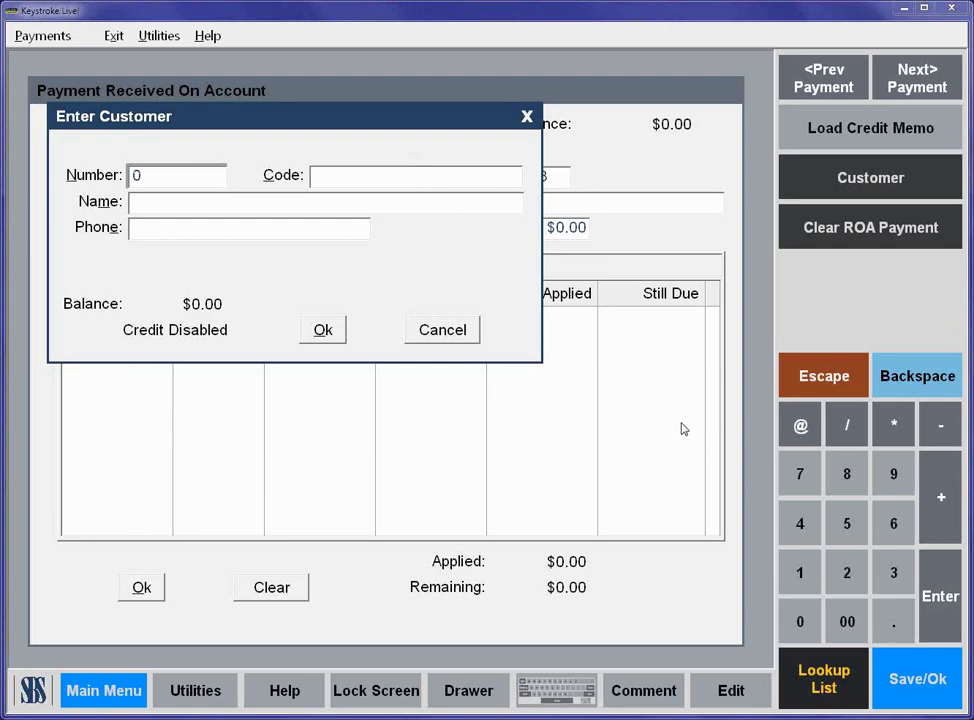
left_click(723, 424)
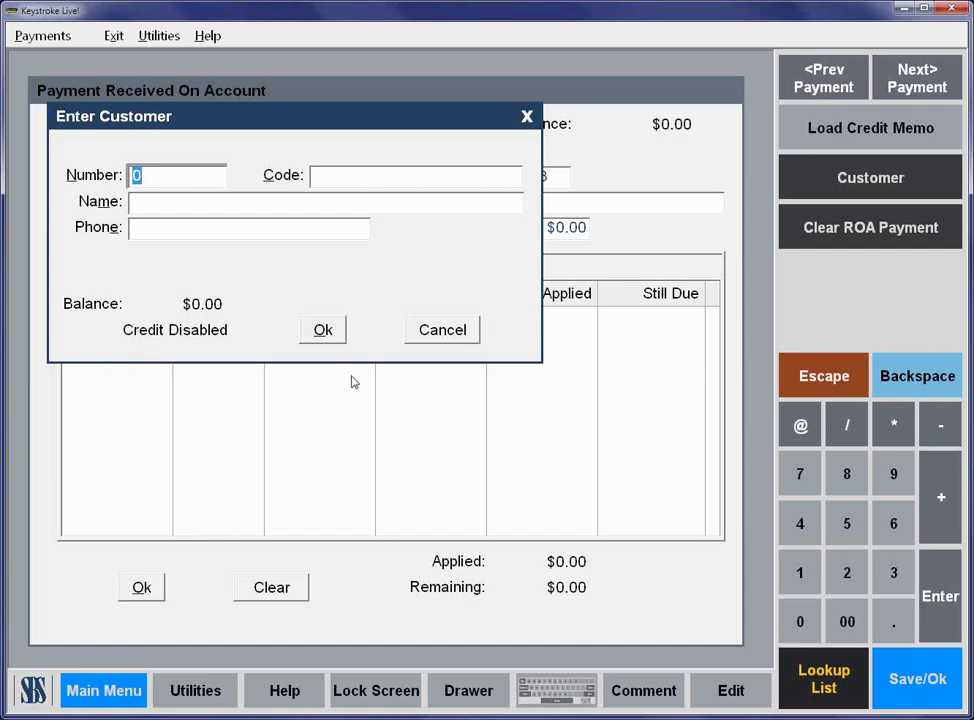
Step: Switch to the Purchase Manager and start a purchase from the vendor 1st-Shop-Online Movies
left_click(113, 36)
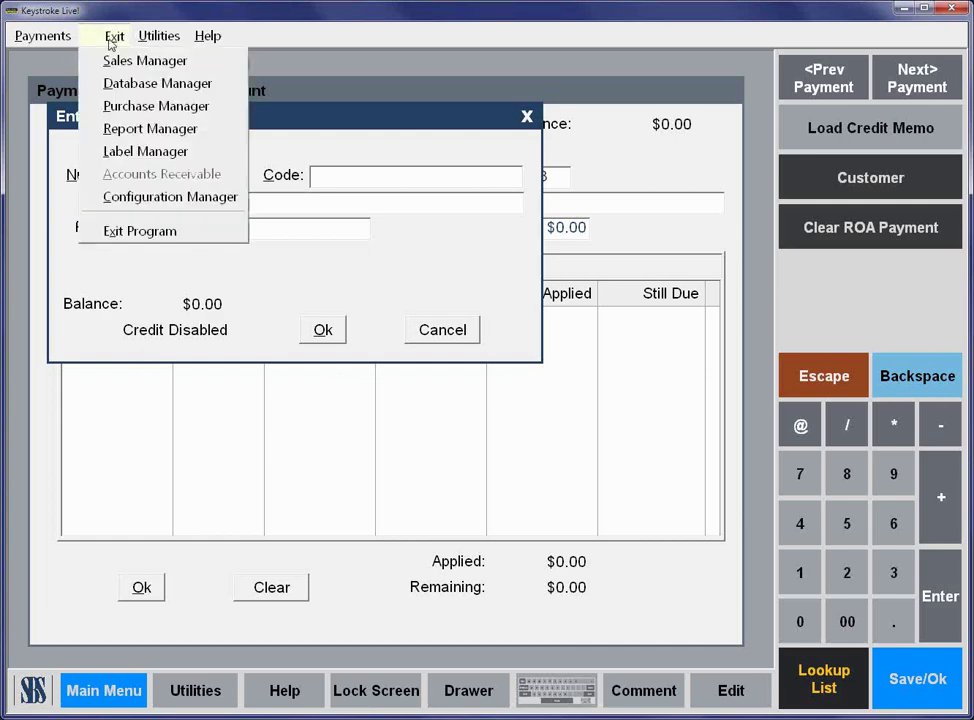
left_click(114, 106)
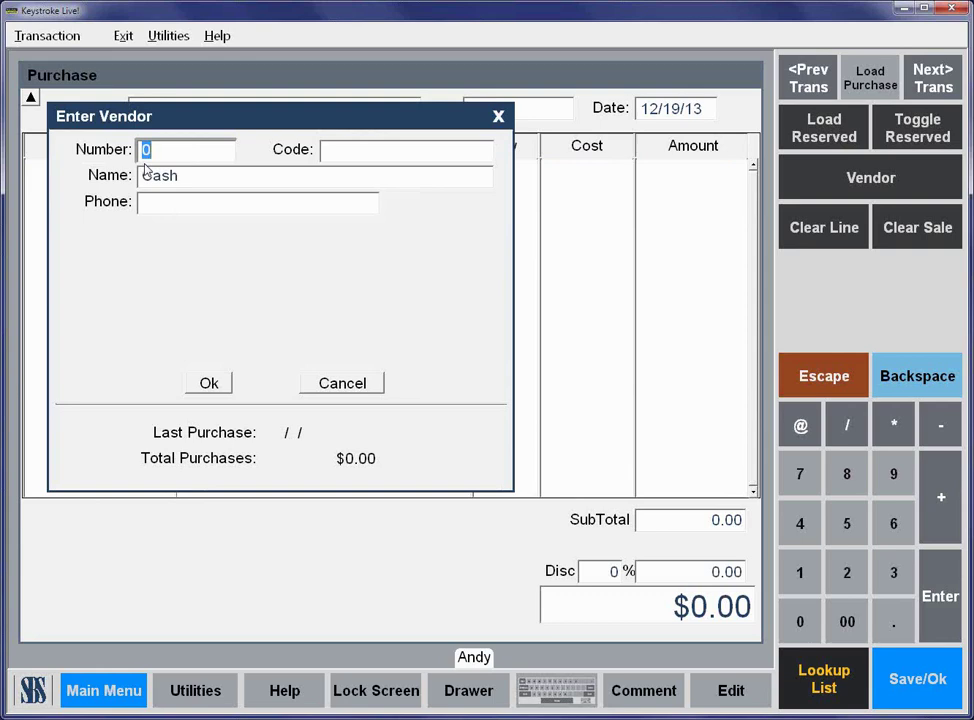
key("Page_Down")
key("Return")
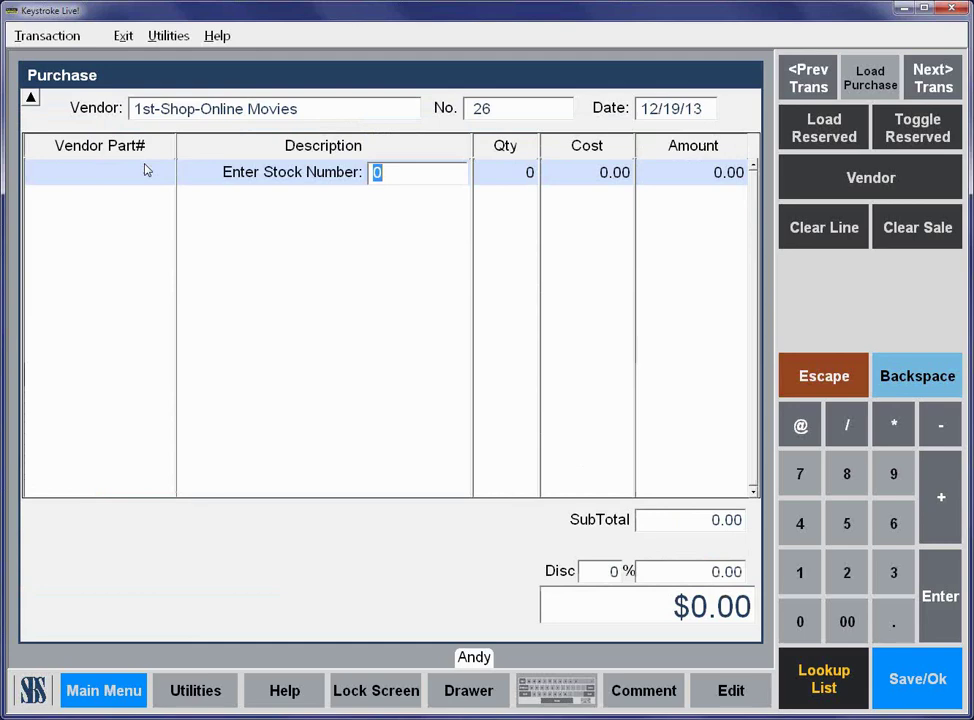
Step: Add Letter Tray Deluxe Model with quantity 5 and Cable, Parallel Printer with quantity 2 to the purchase
type("1")
key("Return")
key("Return")
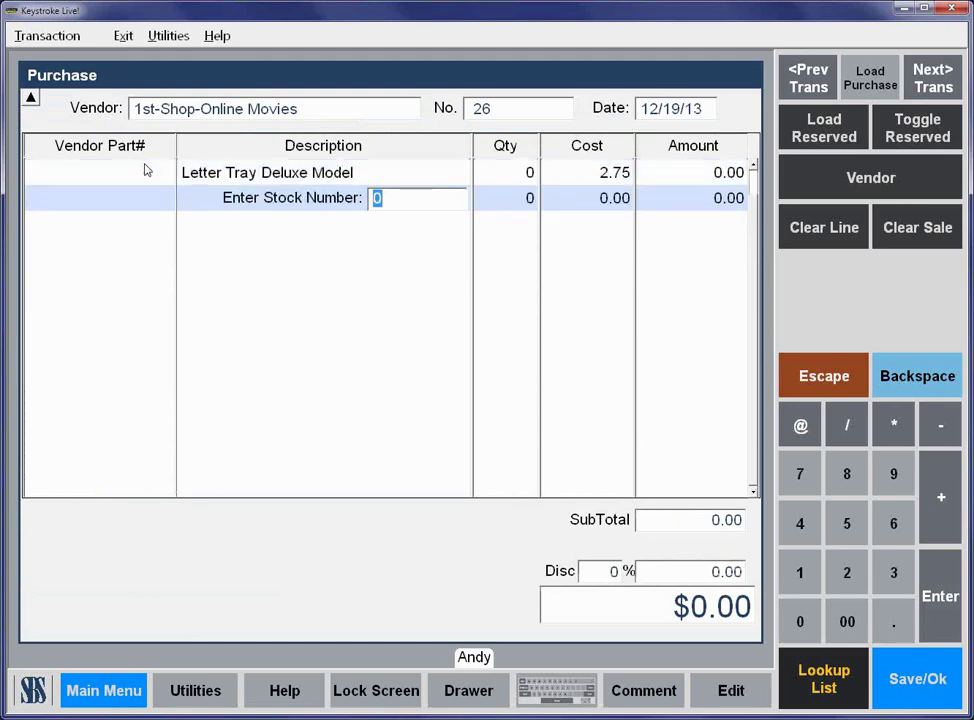
type("2")
key("Return")
type("2")
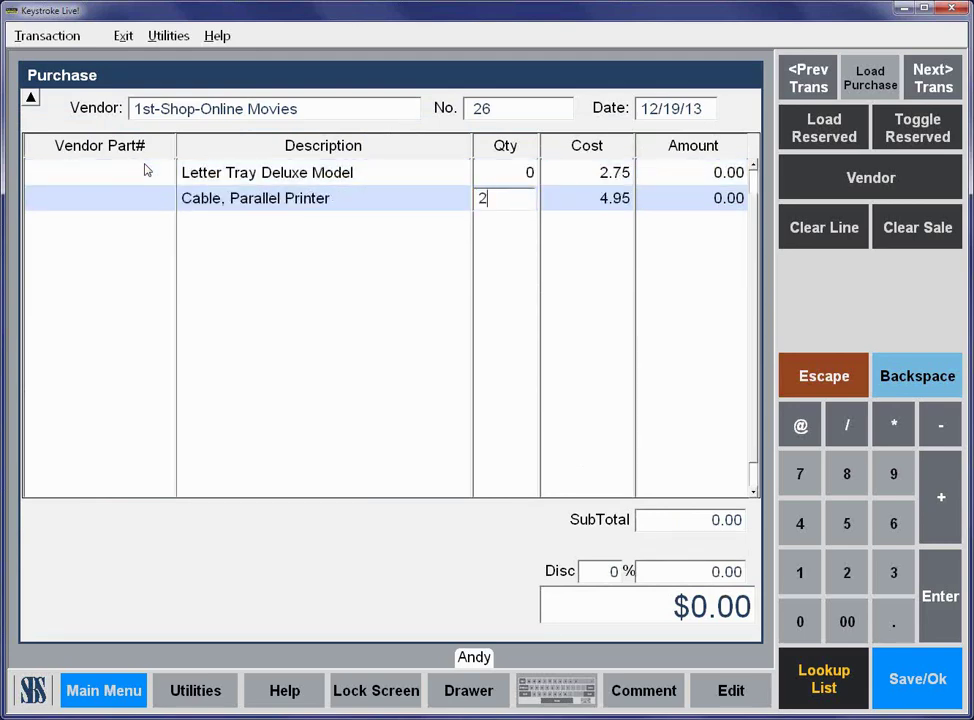
key("Return")
type("5")
key("Return")
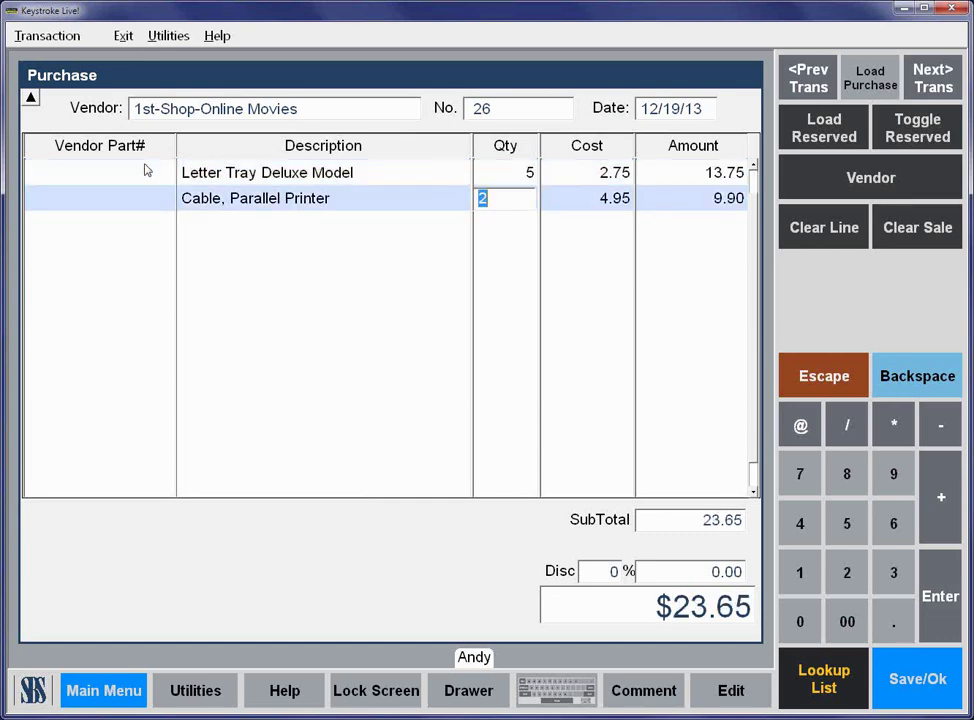
key("Return")
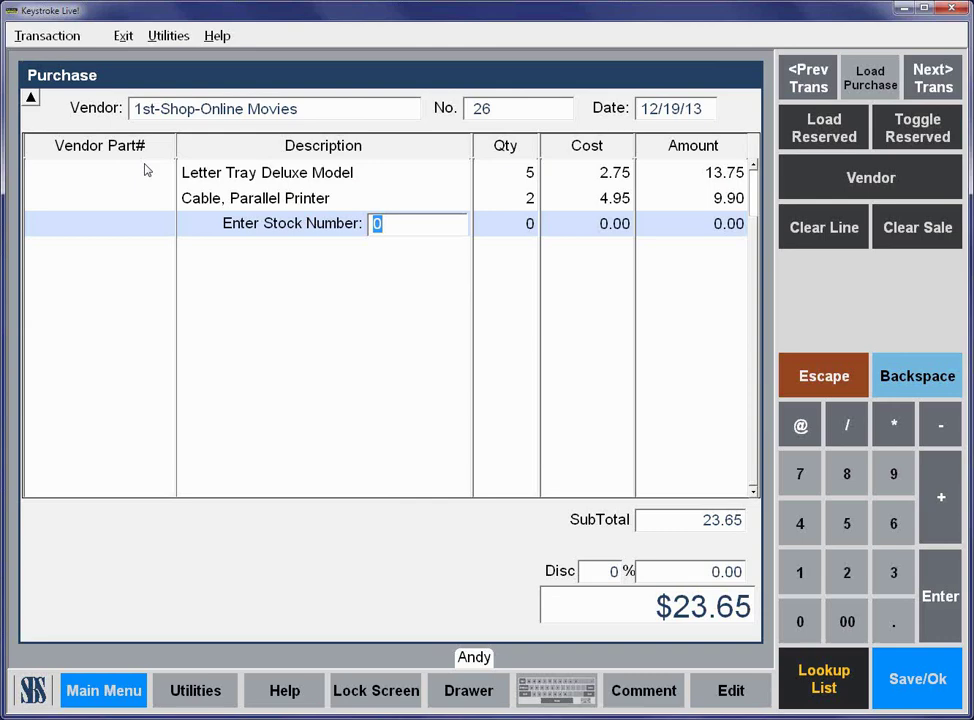
Step: Complete the purchase and save it without printing a purchase order
key("F12")
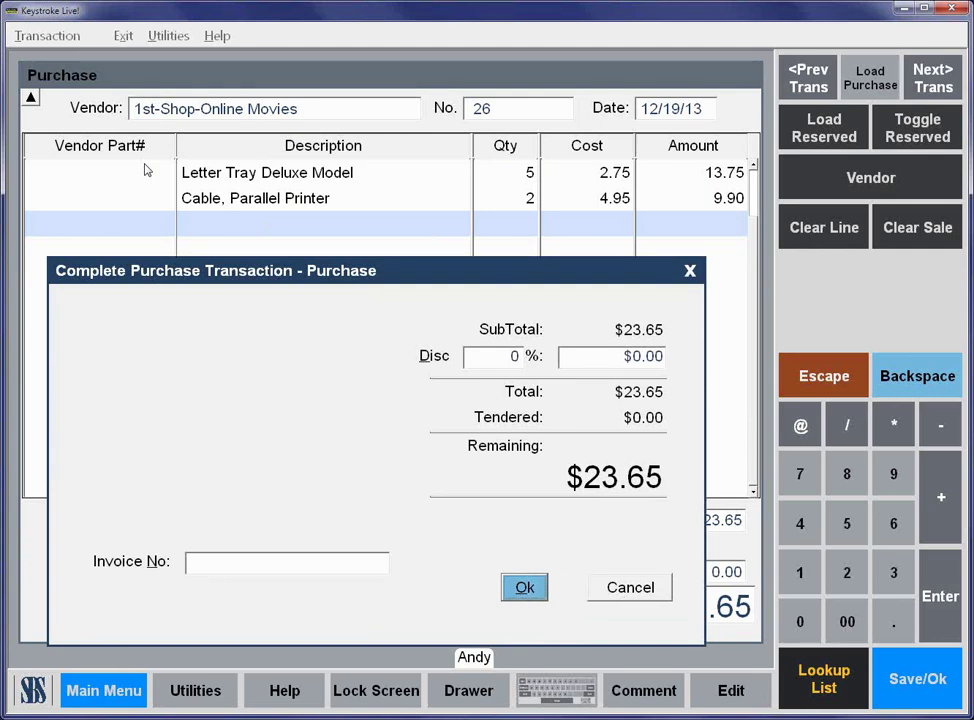
key("Return")
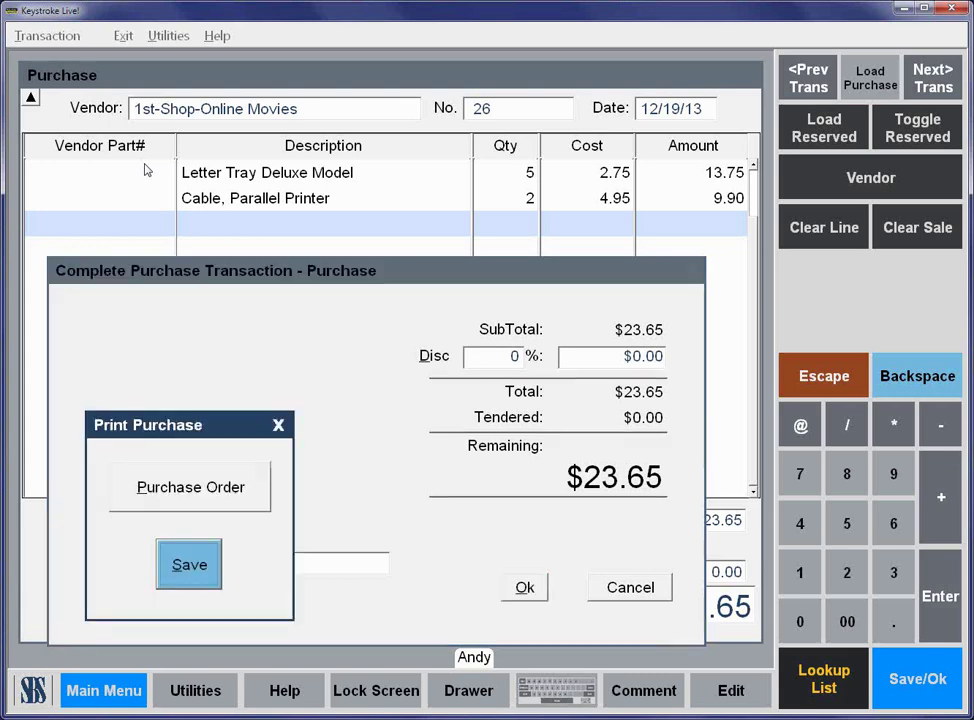
key("Return")
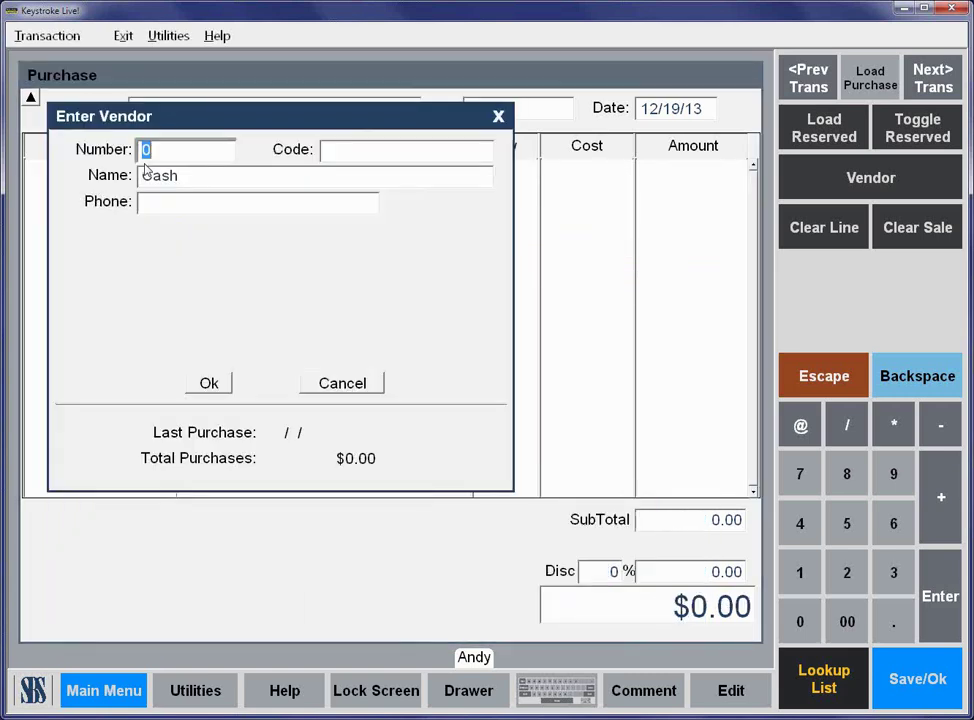
Step: Recall the previous purchase, check the Letter Tray Deluxe Model's inventory record for on-hand quantity, cost and last purchase date, and close the record
left_click(798, 73)
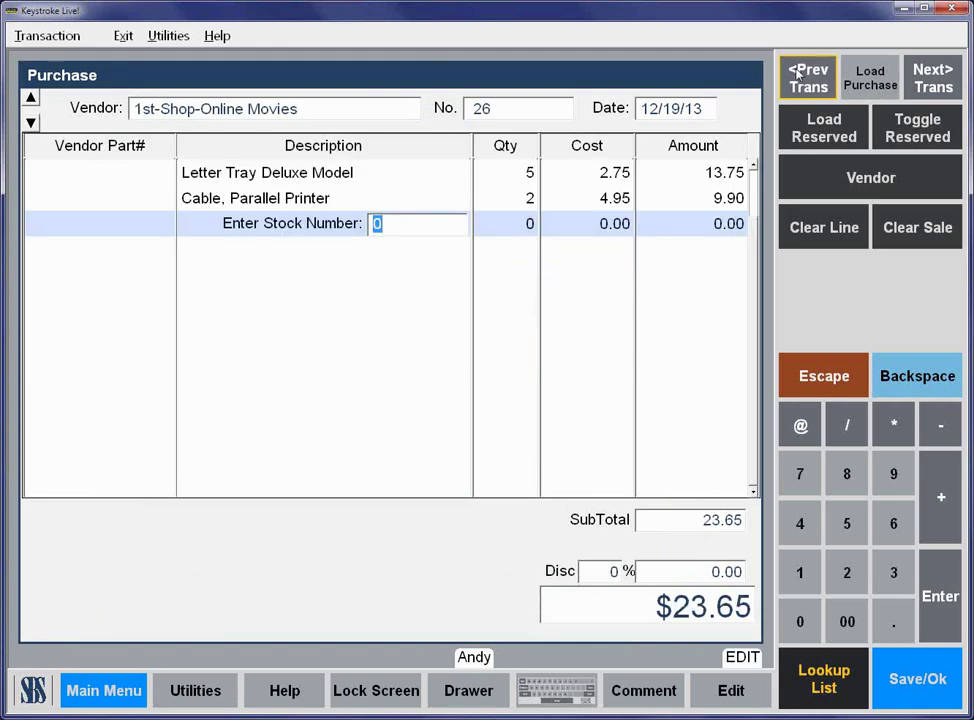
key("Up")
key("Up")
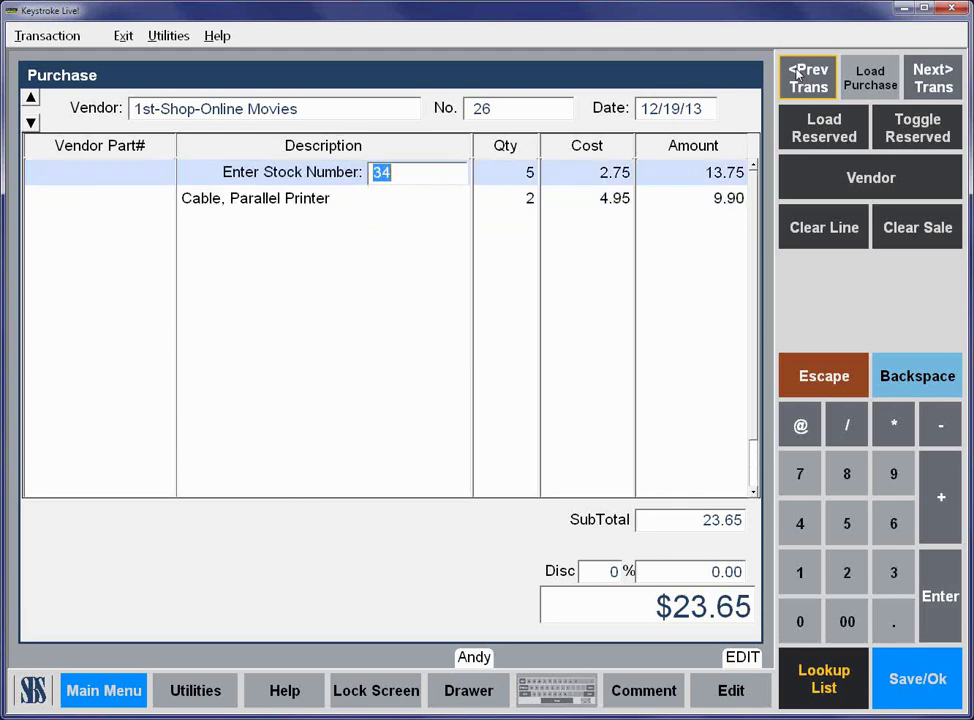
key("F2")
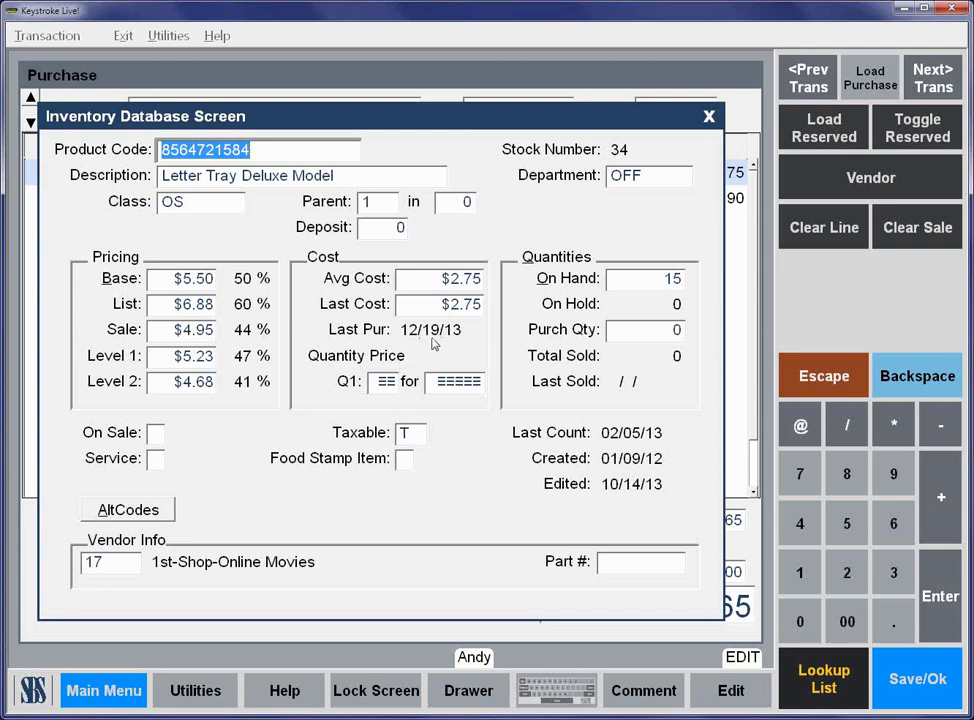
key("Escape")
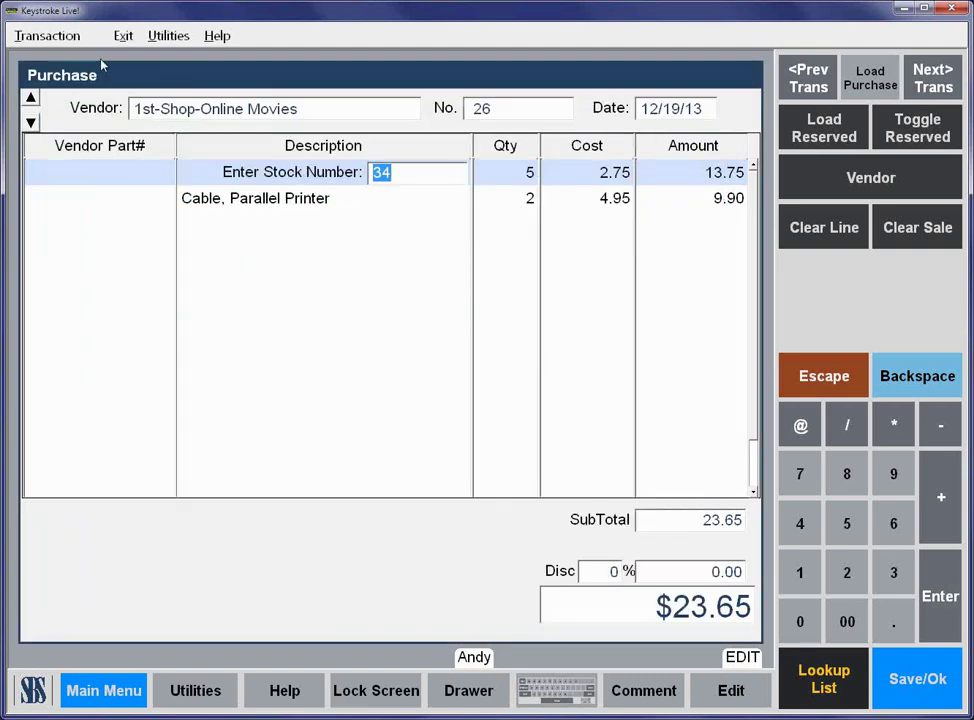
Step: Switch to the Database Manager and open the customer record of The Sunshine Company from the customer list
left_click(122, 36)
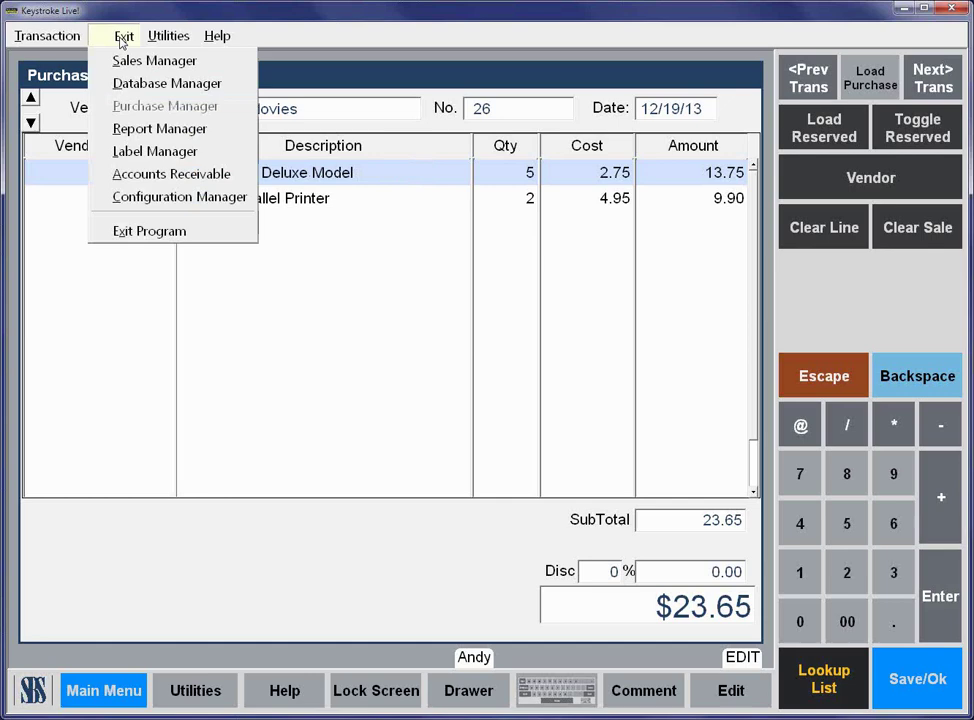
left_click(137, 82)
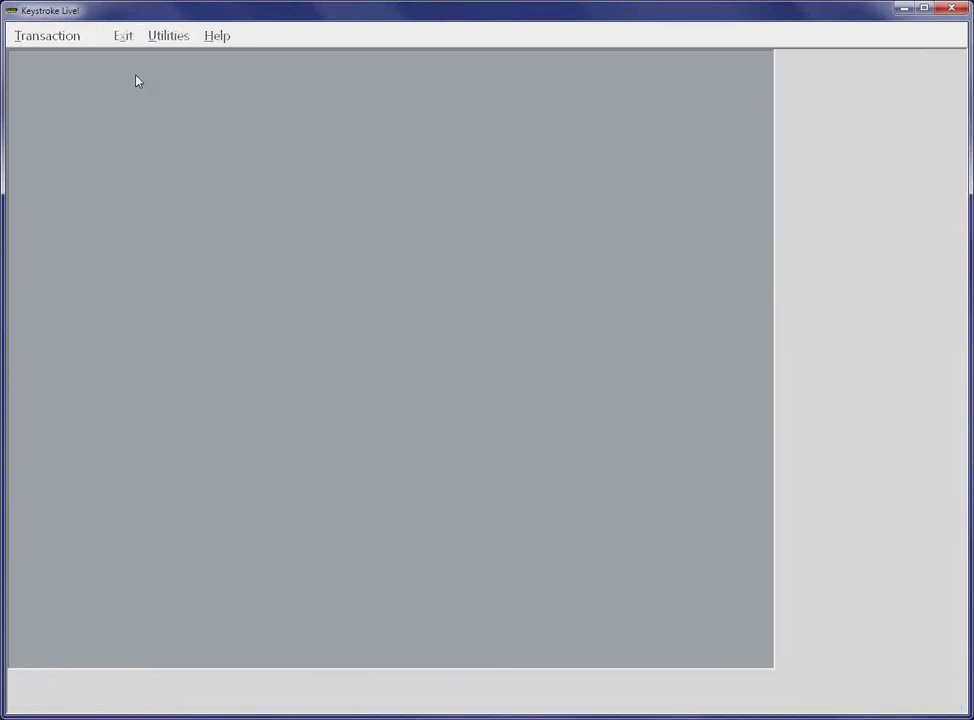
mouse_move(100, 83)
left_click(160, 83)
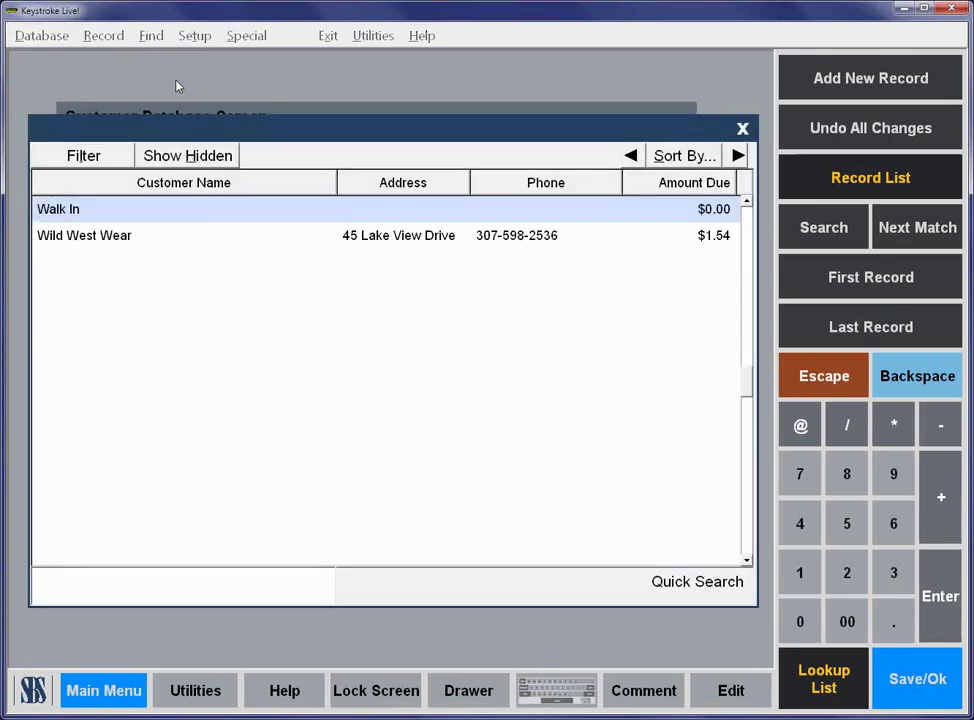
key("Return")
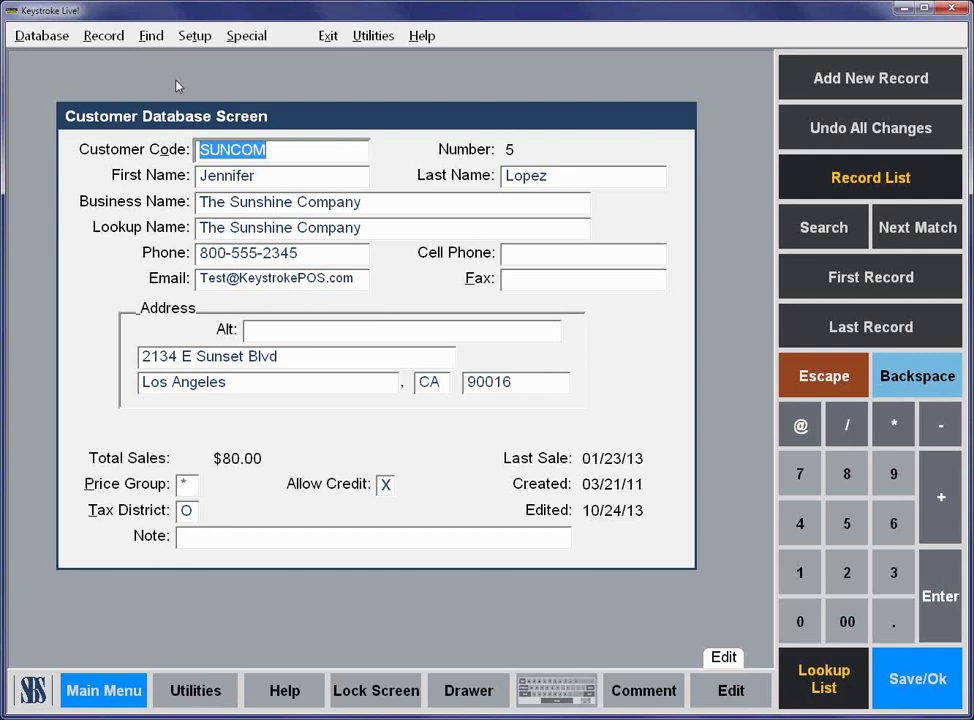
Step: View the list of available databases from the customer record, including Inventory, Vendor, Clerk and Department
left_click(34, 38)
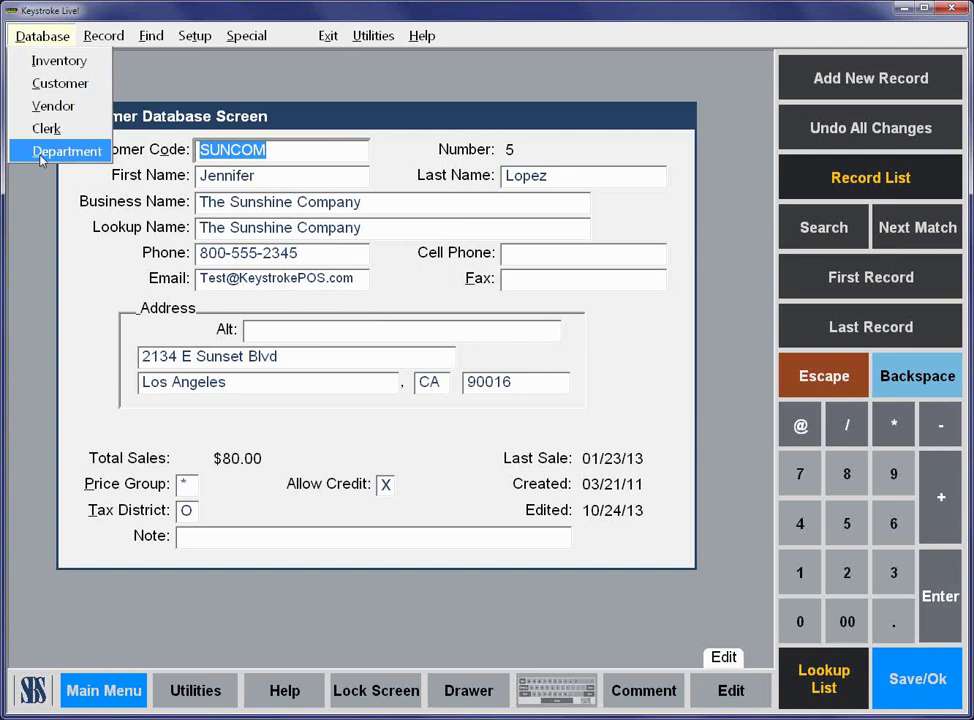
mouse_move(252, 38)
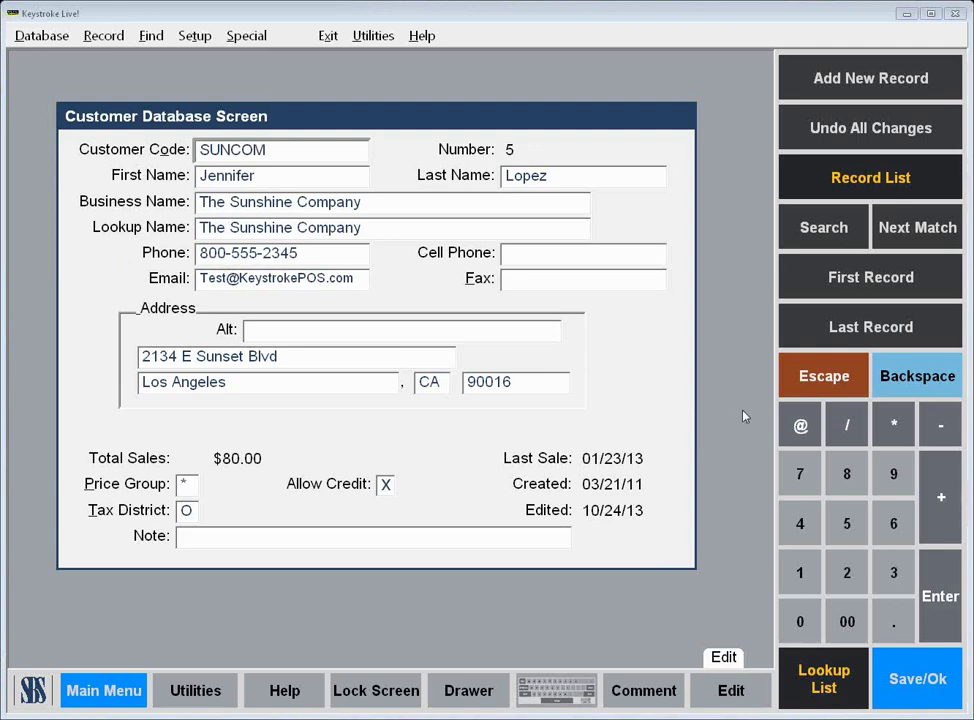
left_click(797, 424)
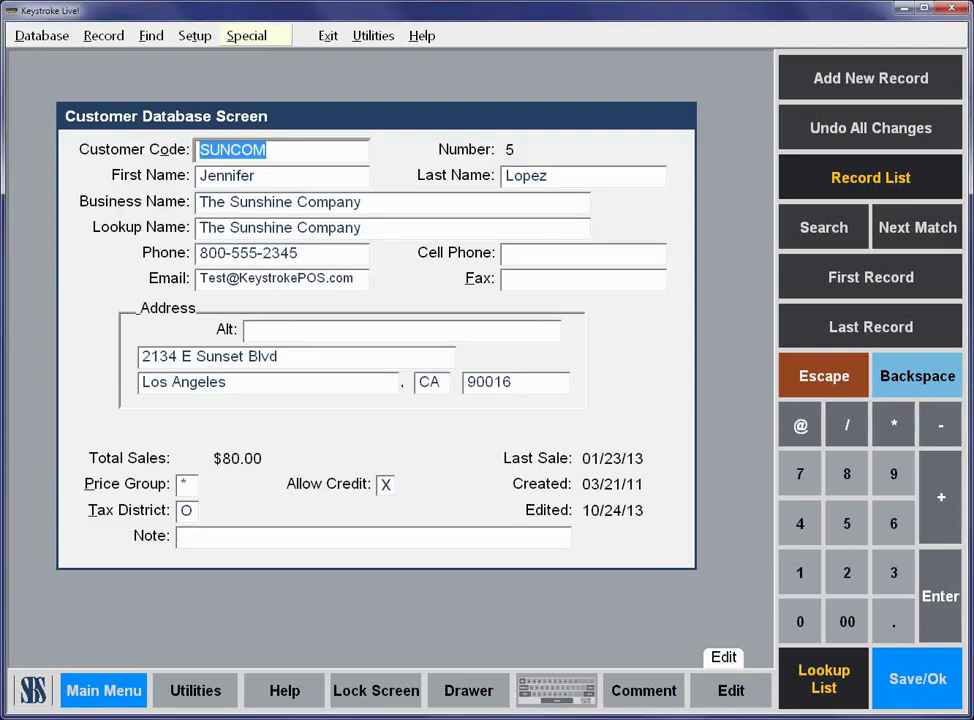
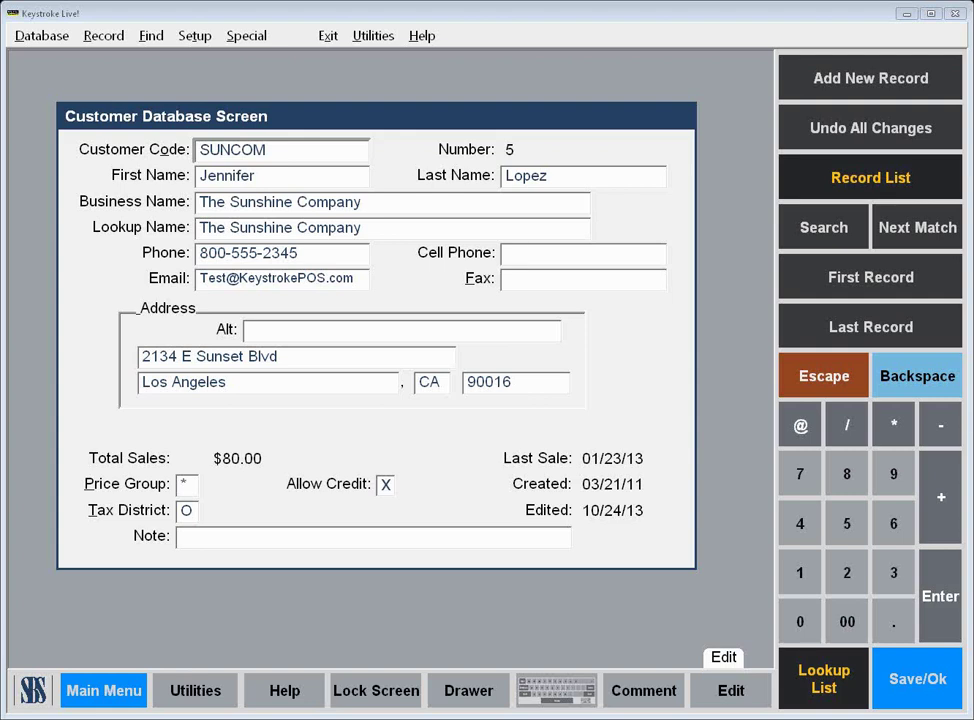
left_click(424, 130)
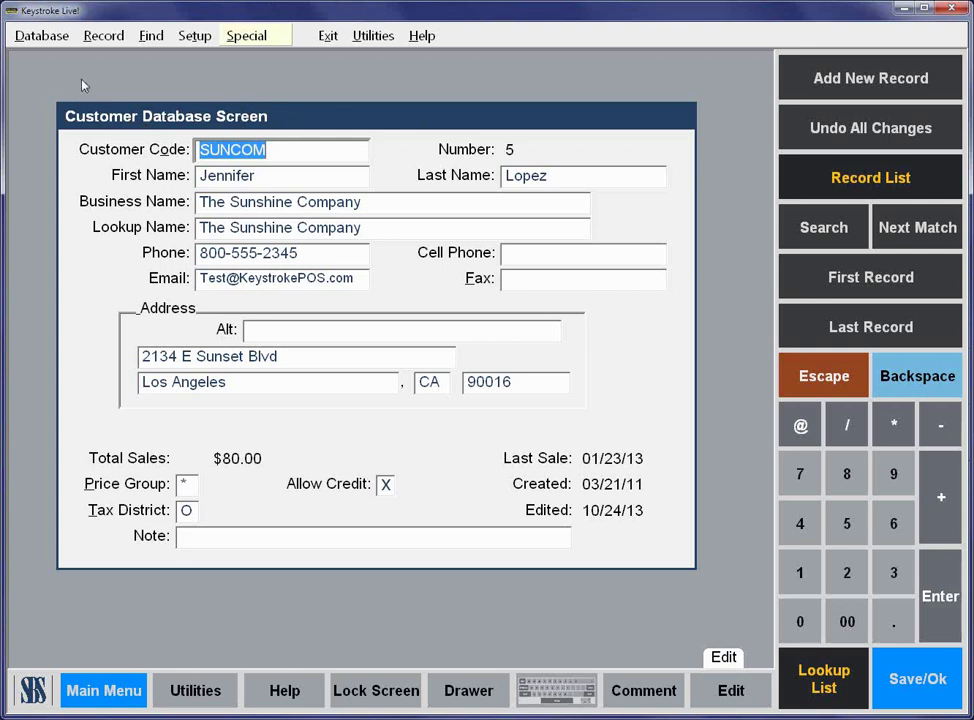
left_click(327, 36)
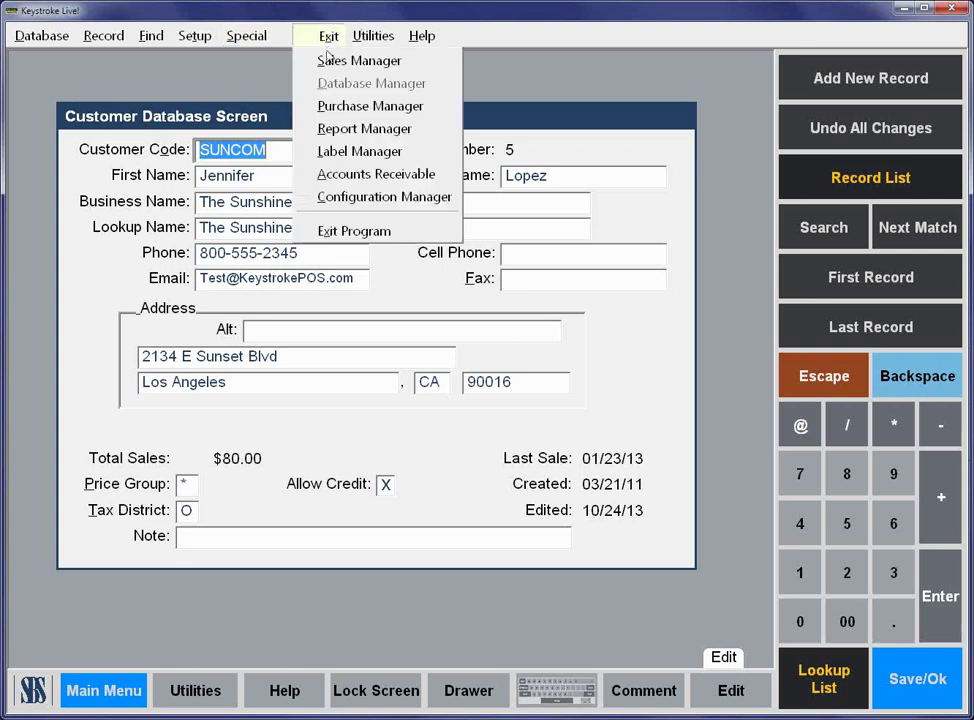
left_click(70, 85)
Step: Open the inventory database and set the polo style shirt's Q1 quantity price to 3 for $50.00
left_click(20, 37)
left_click(58, 61)
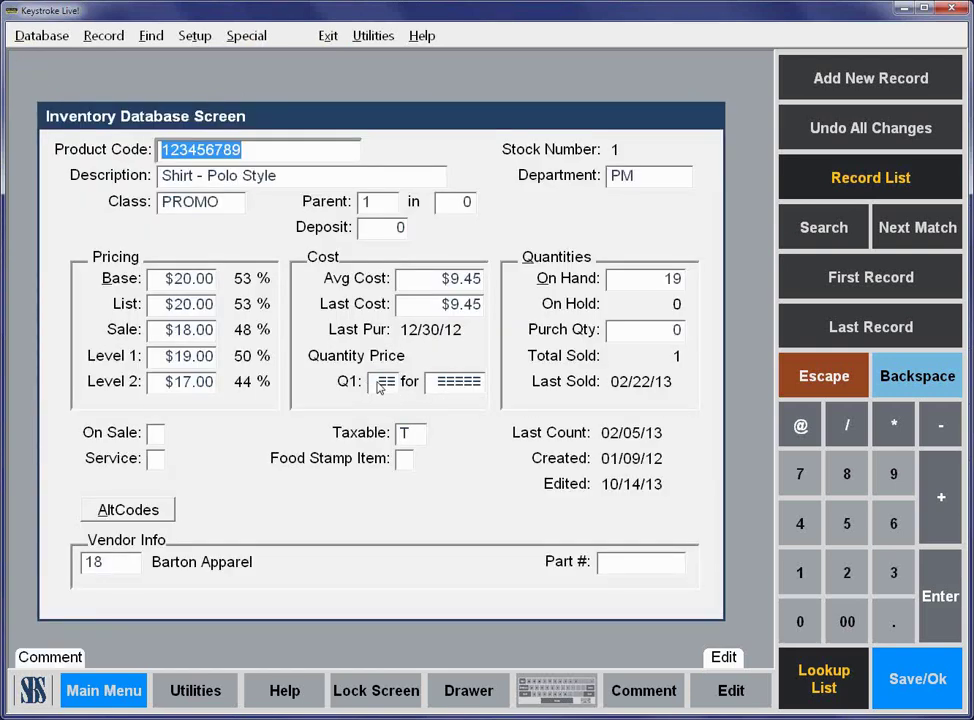
left_click(381, 385)
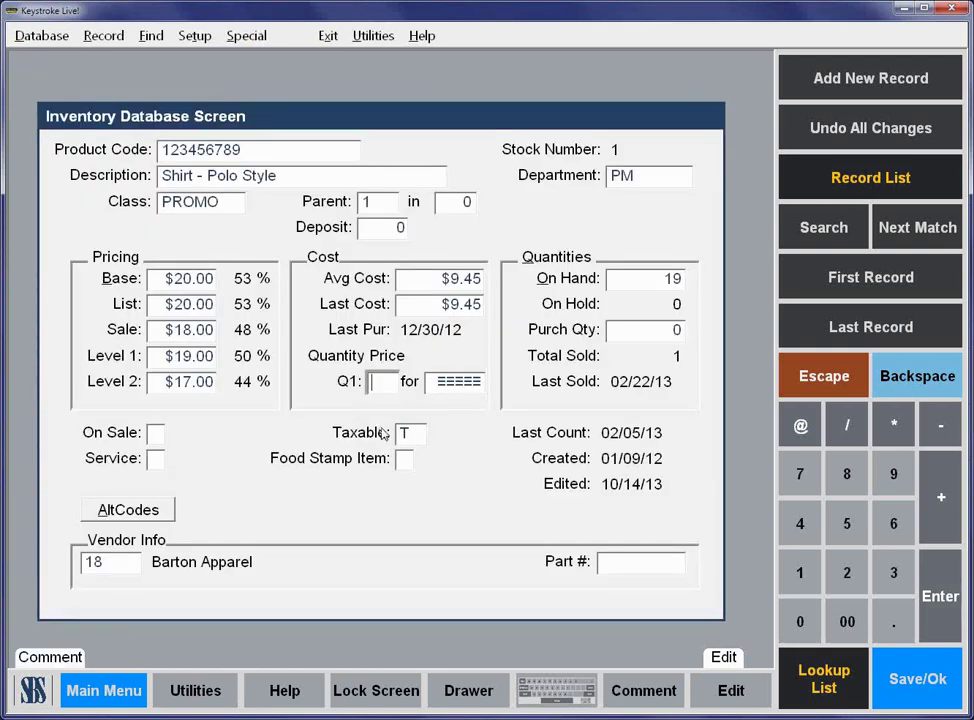
type("3")
key("Tab")
type("50")
key("Tab")
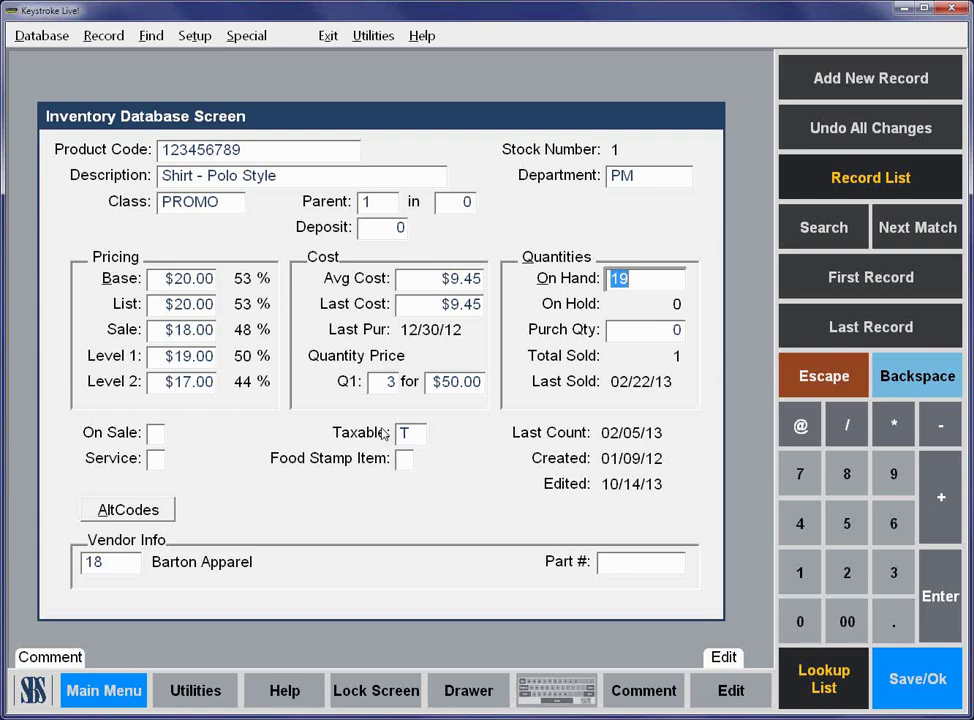
Step: Switch to the customer database and view the price group options for the Walk In customer, keeping Standard
left_click(38, 38)
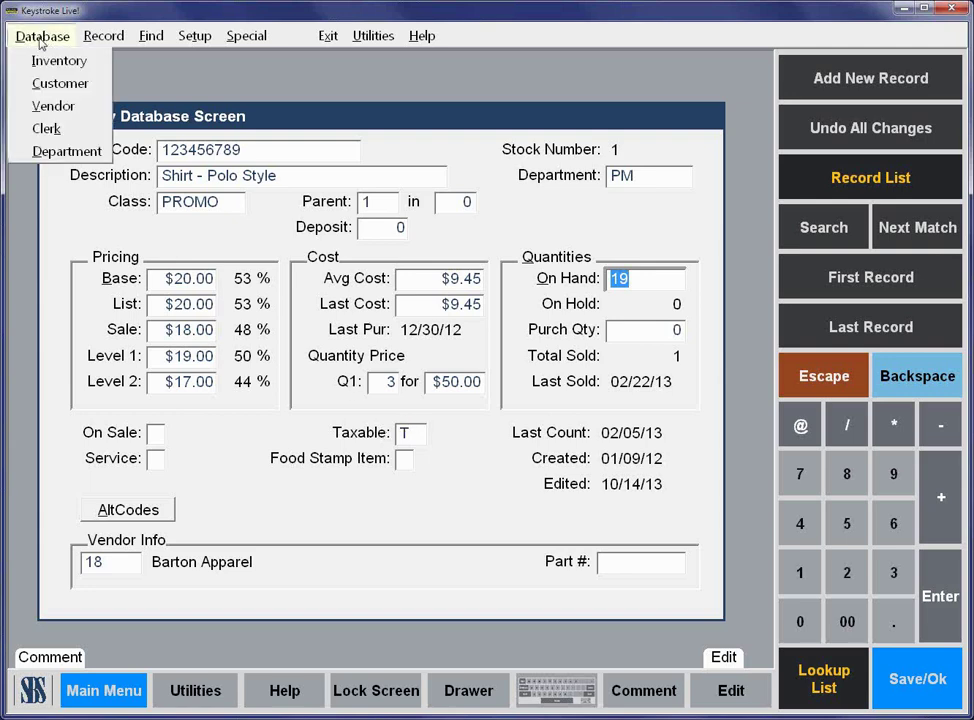
left_click(58, 84)
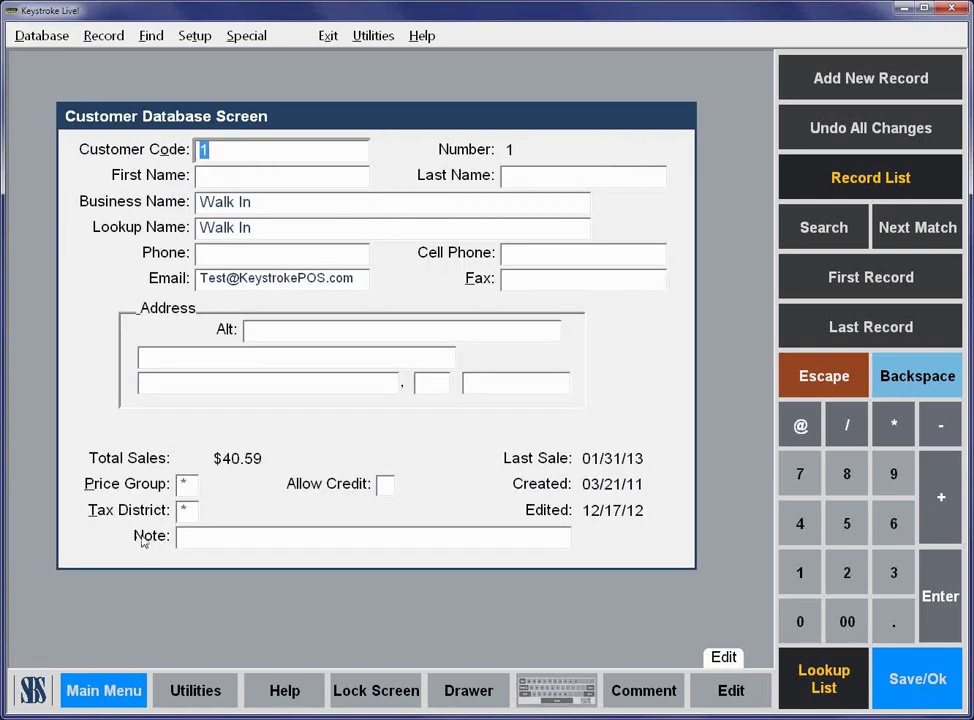
left_click(187, 487)
left_click(187, 487)
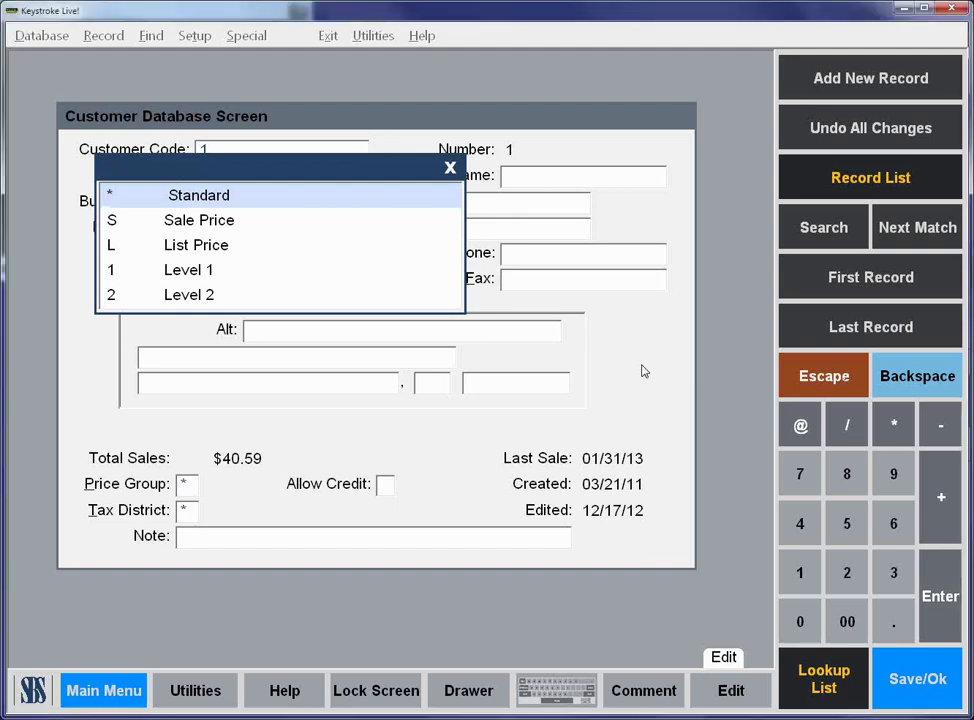
key("Return")
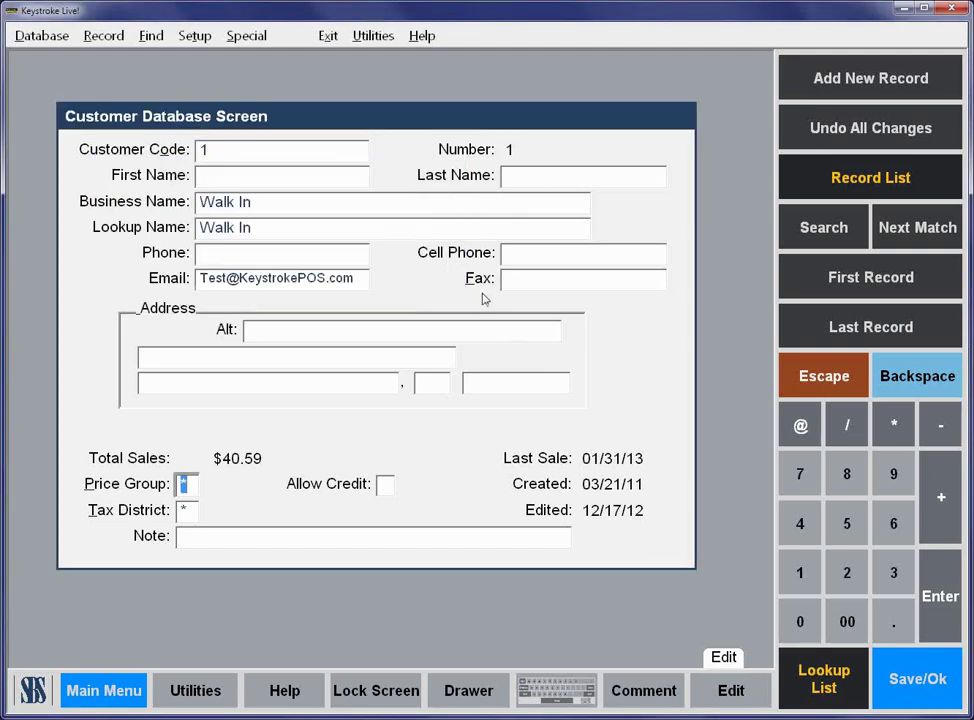
Step: Return to the inventory database and set the short sleeve cotton shirt's Q1 quantity price to 4 for $95.00
key("alt")
key("Down")
key("Return")
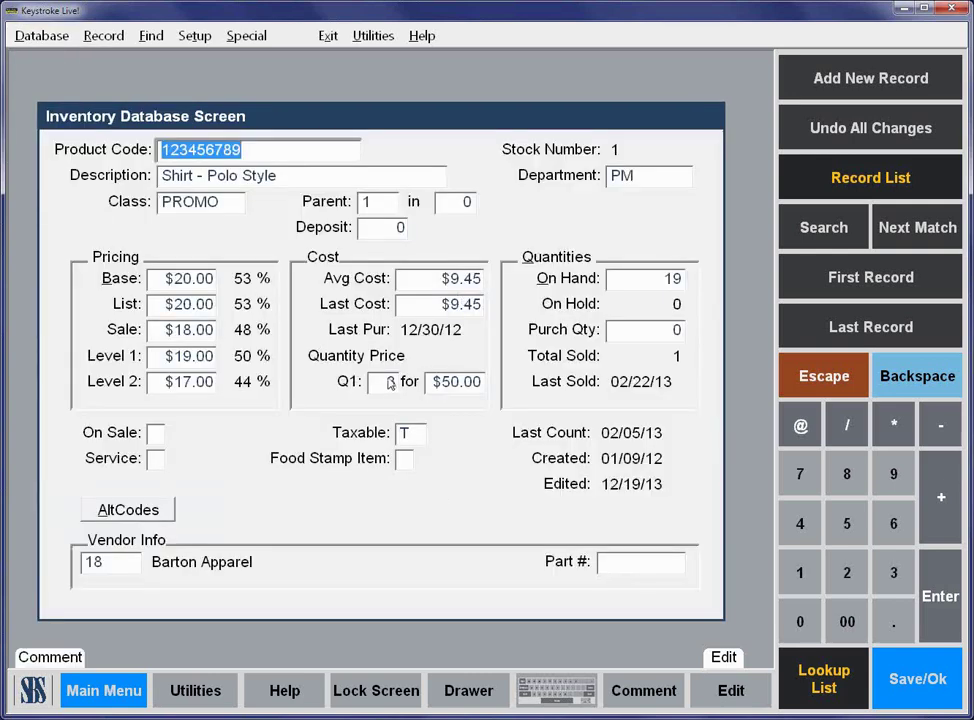
key("Page_Down")
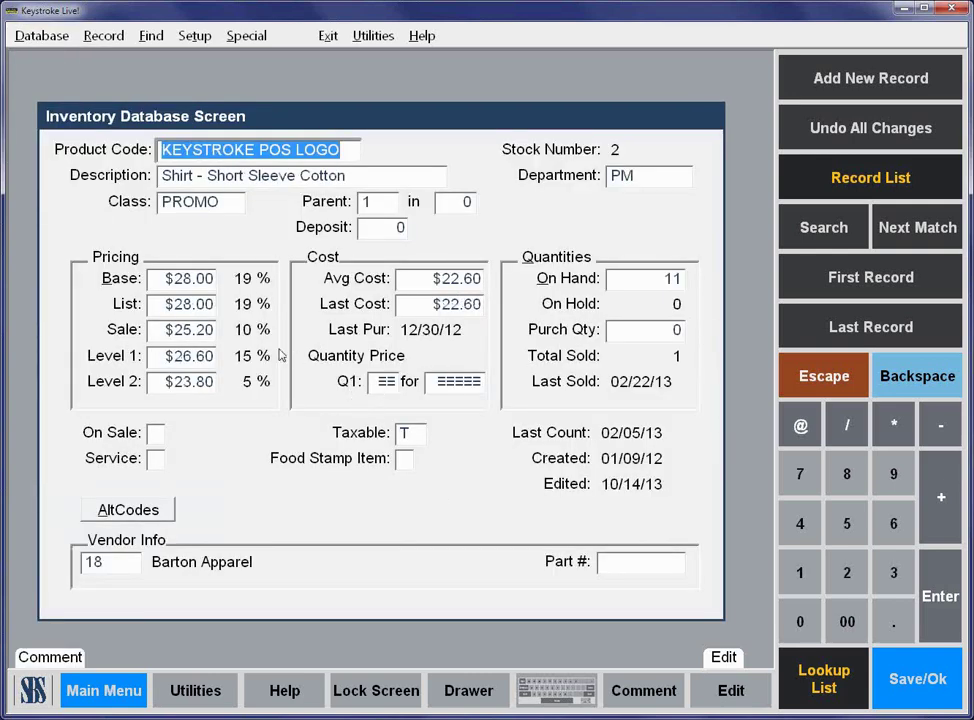
key("Page_Up")
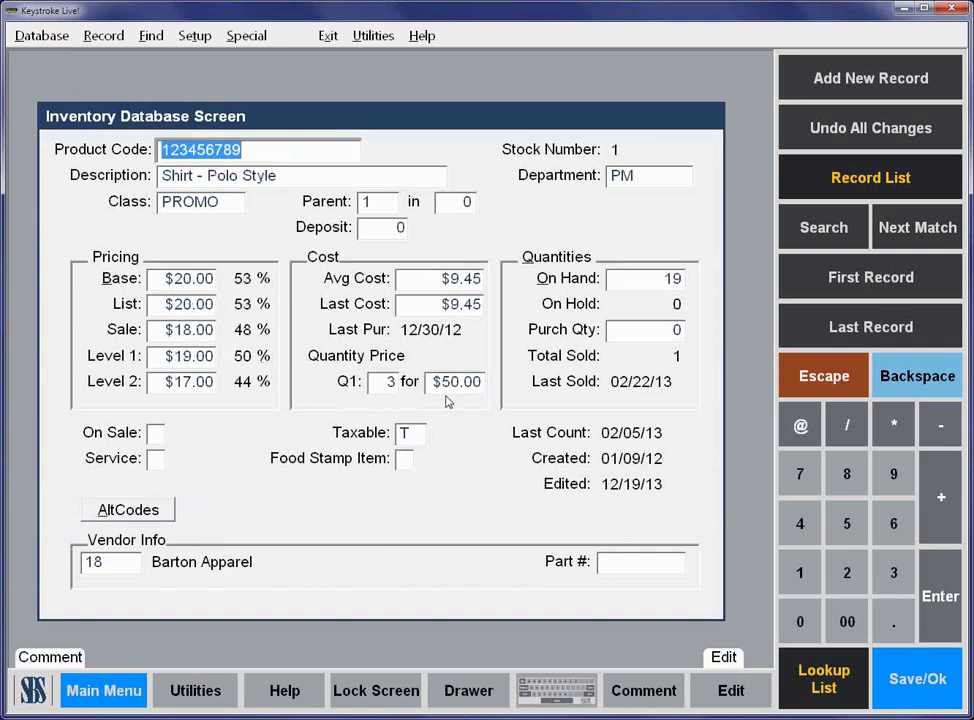
key("Page_Down")
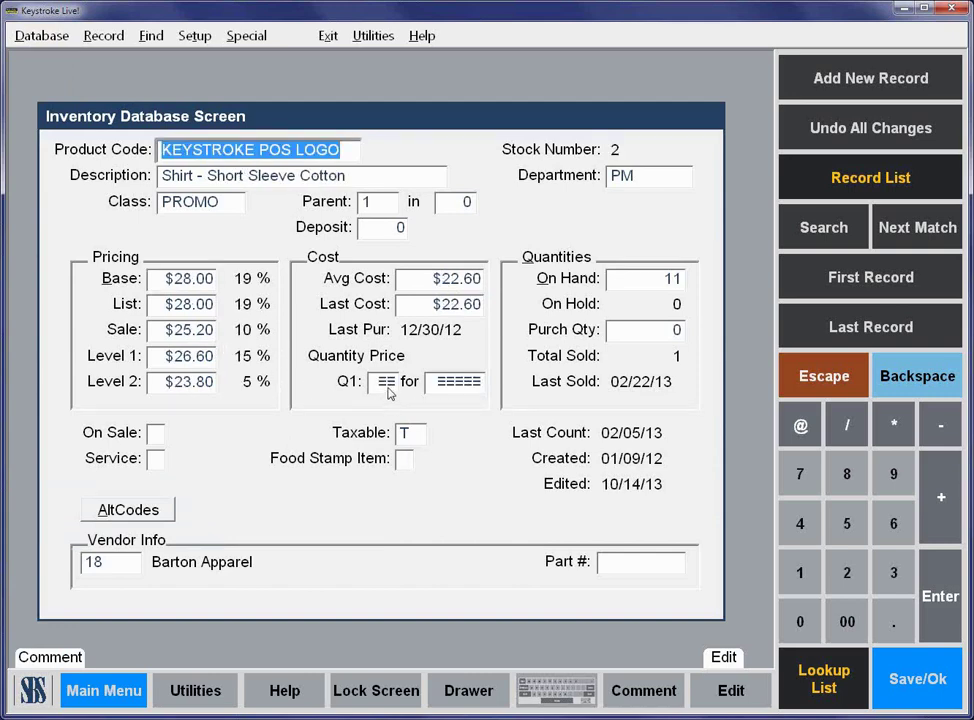
left_click(387, 387)
type("4")
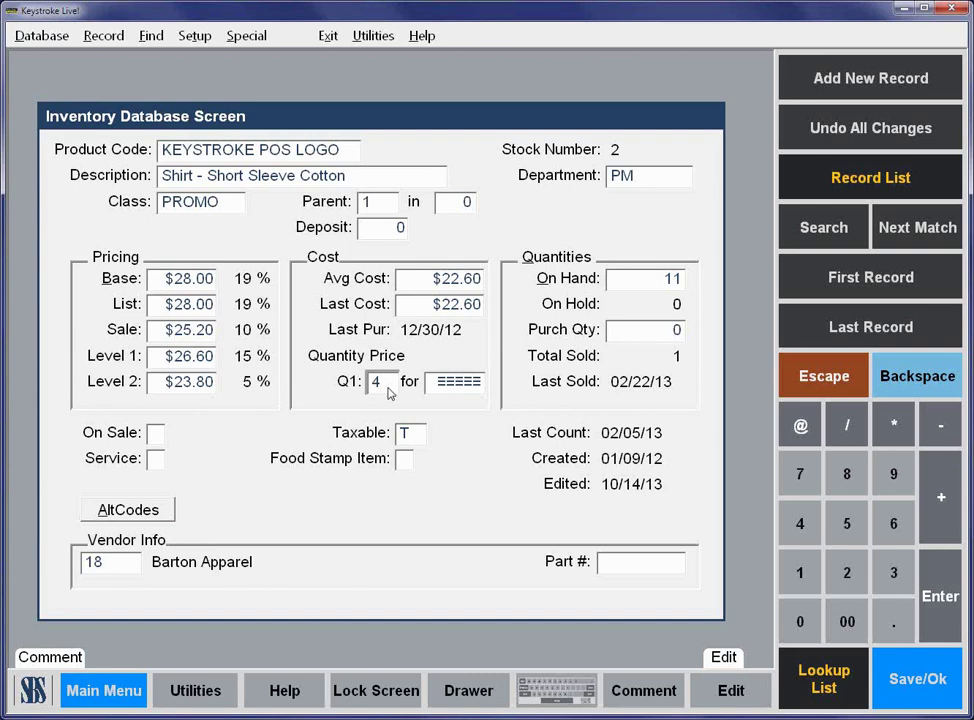
key("Return")
type("95")
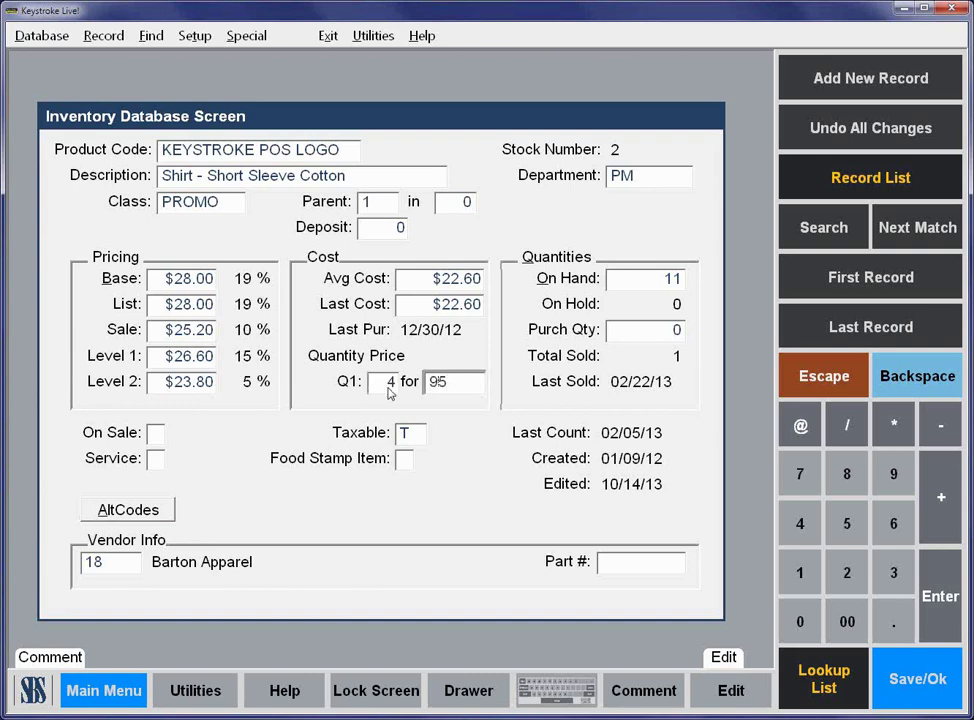
key("Return")
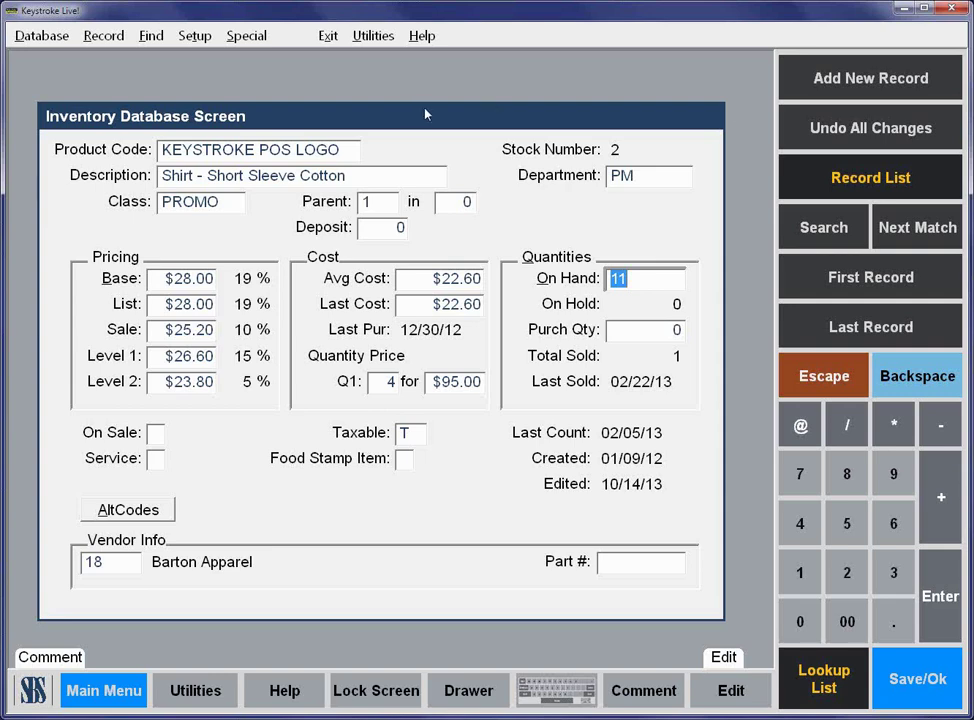
key("shift+Tab")
key("shift+Tab")
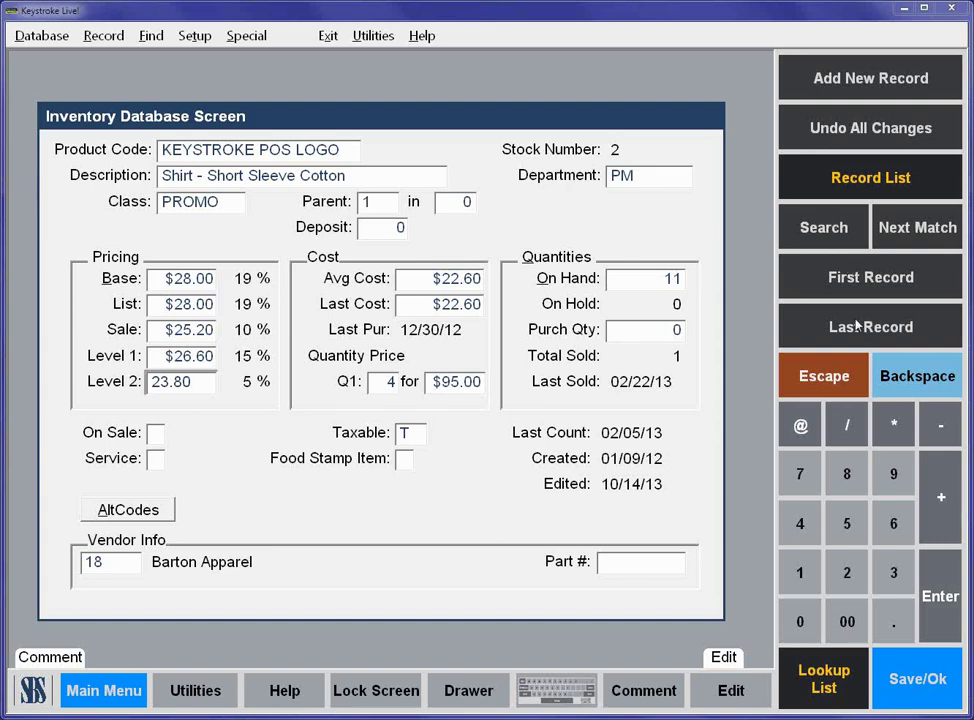
Step: Examine the button editor settings and macros of the Escape and Add New Record buttons, closing the editor without changes
right_click(835, 375)
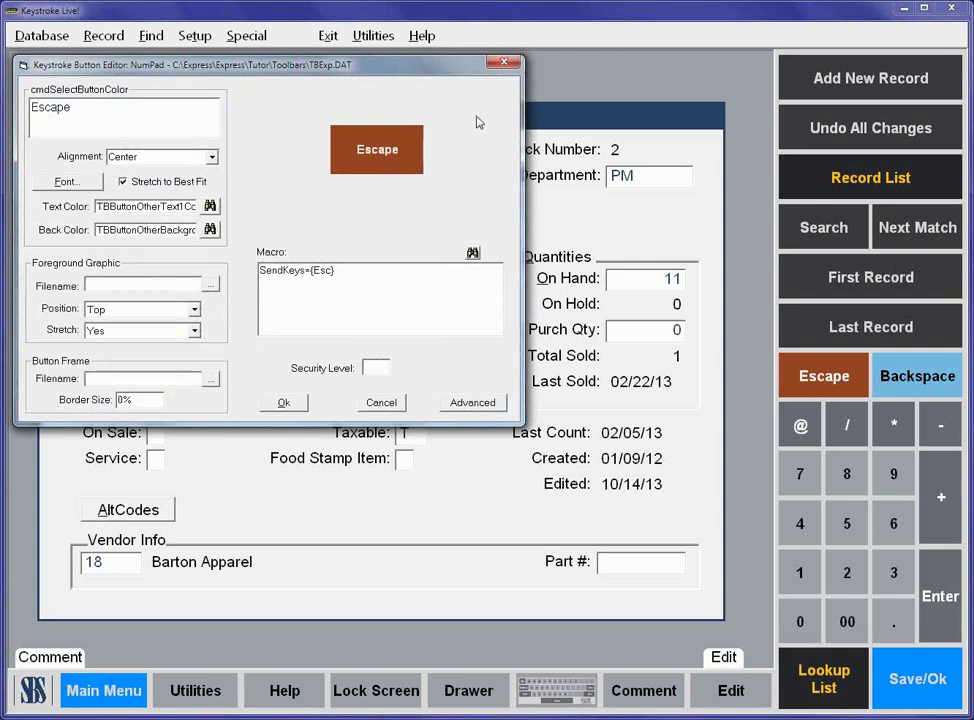
left_click(503, 65)
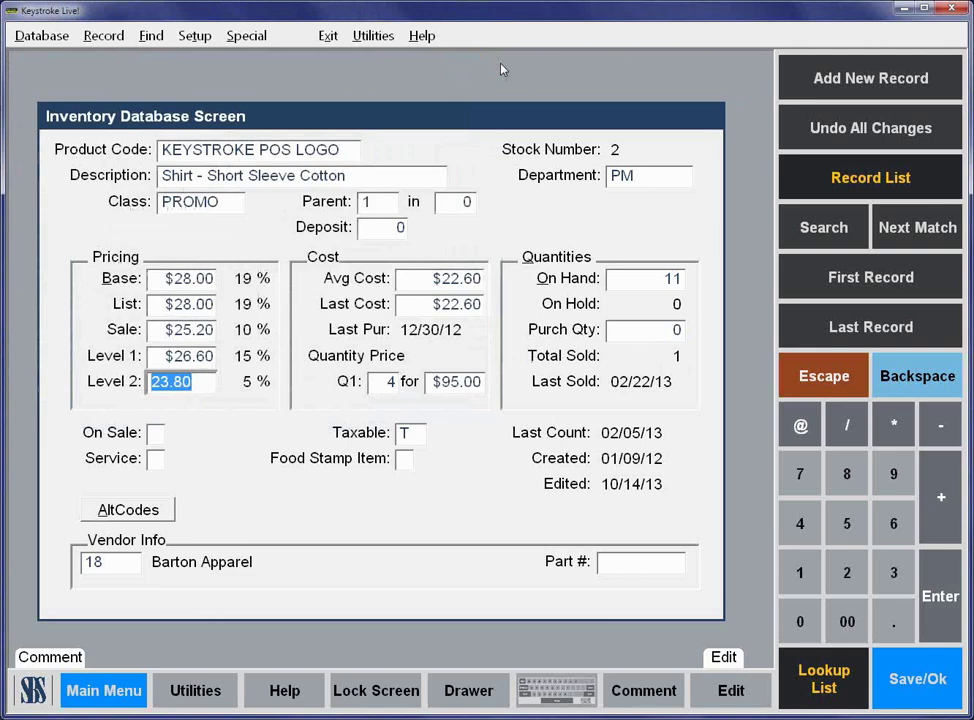
right_click(825, 91)
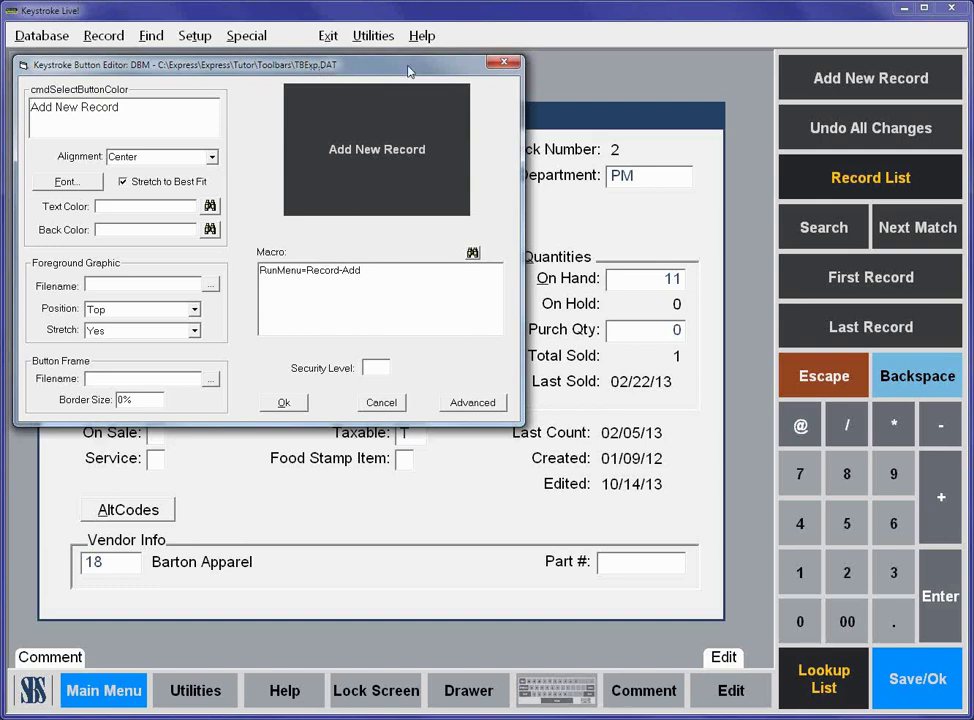
left_click(505, 66)
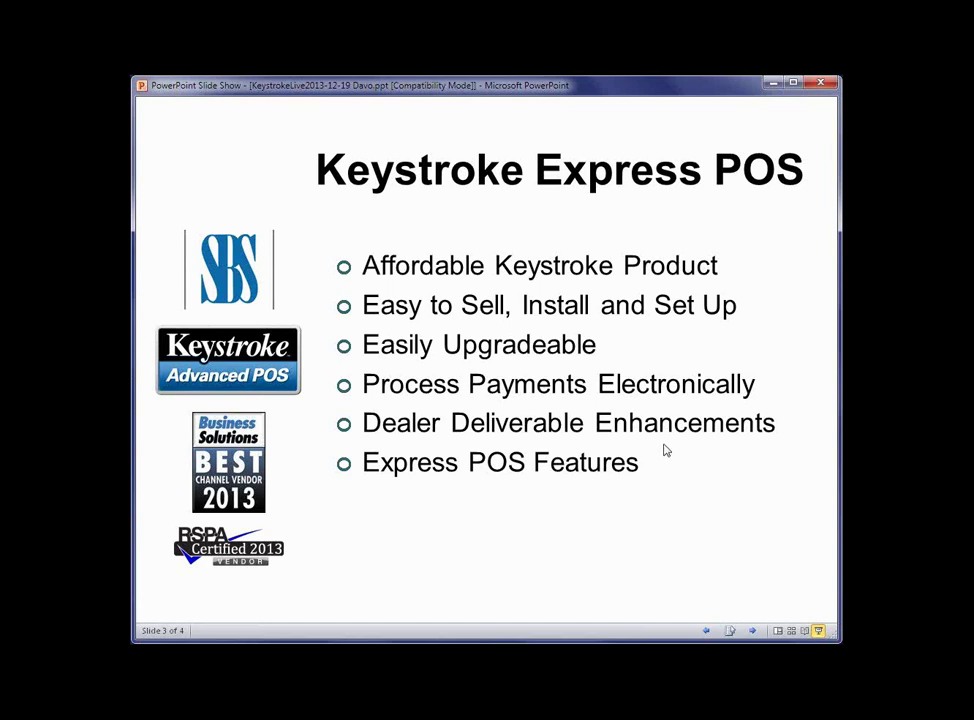
left_click(665, 450)
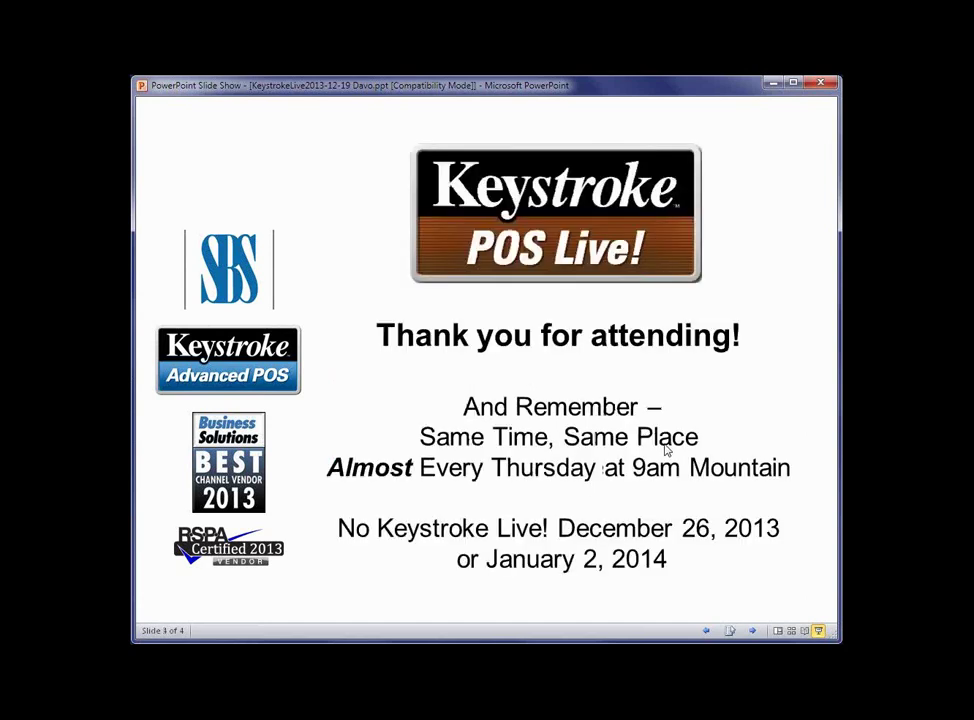